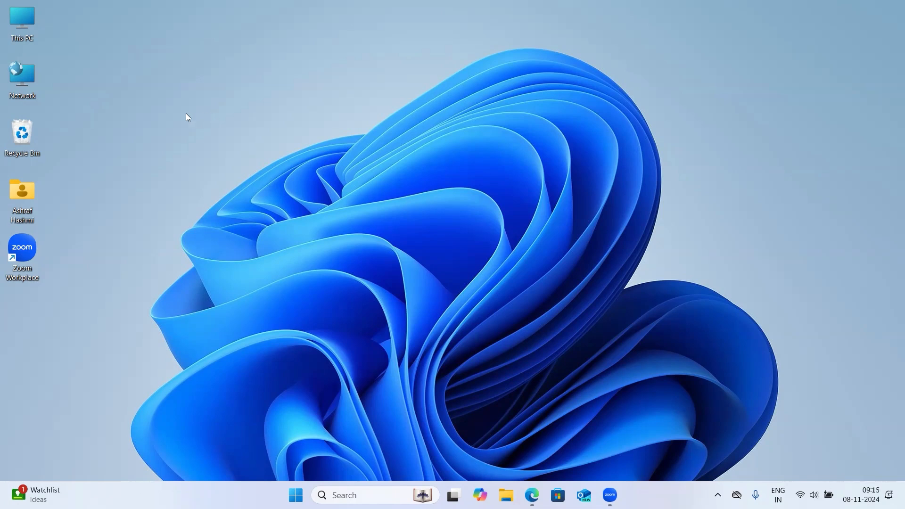
Open the New Volume (F:) drive from This PC and the Office Documents folder inside Documents.
double_click(29, 27)
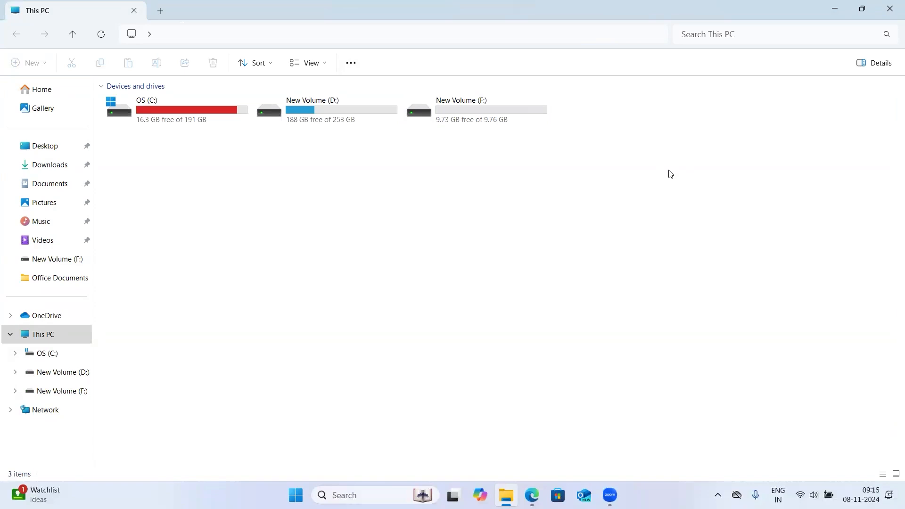
double_click(480, 106)
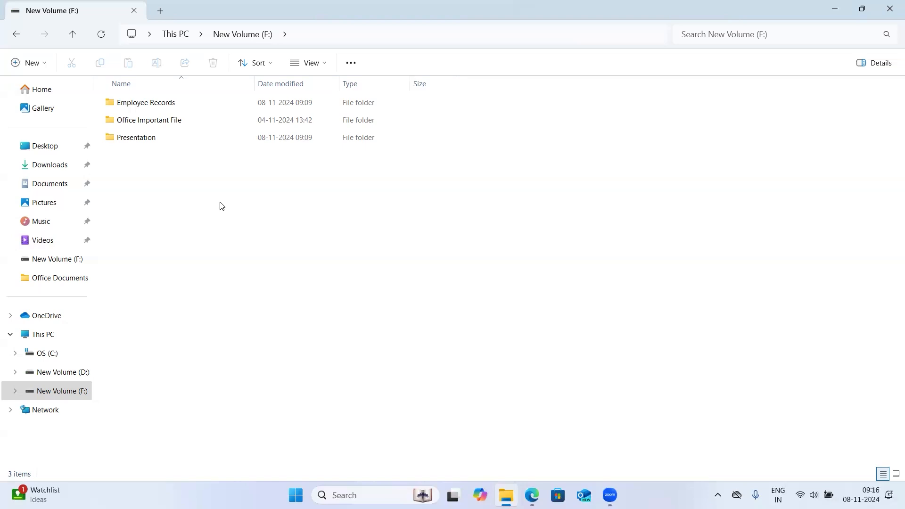
left_click(63, 189)
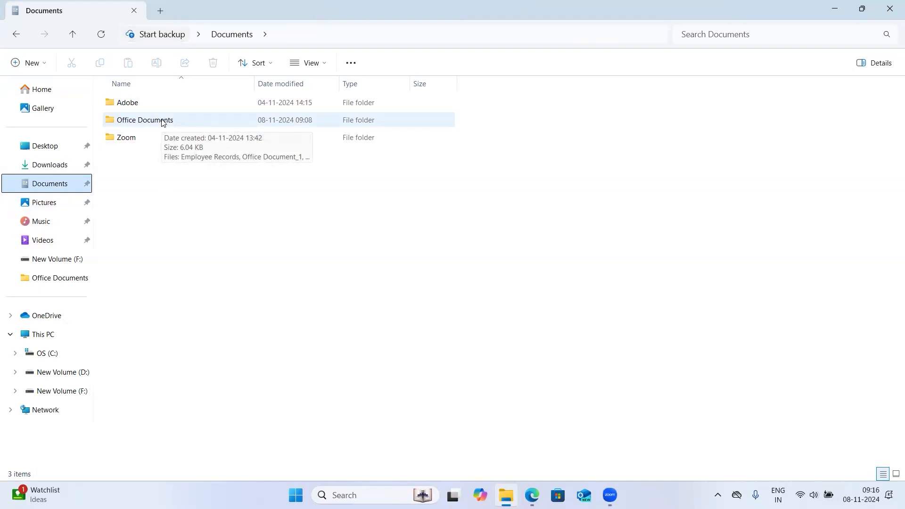
left_click(169, 122)
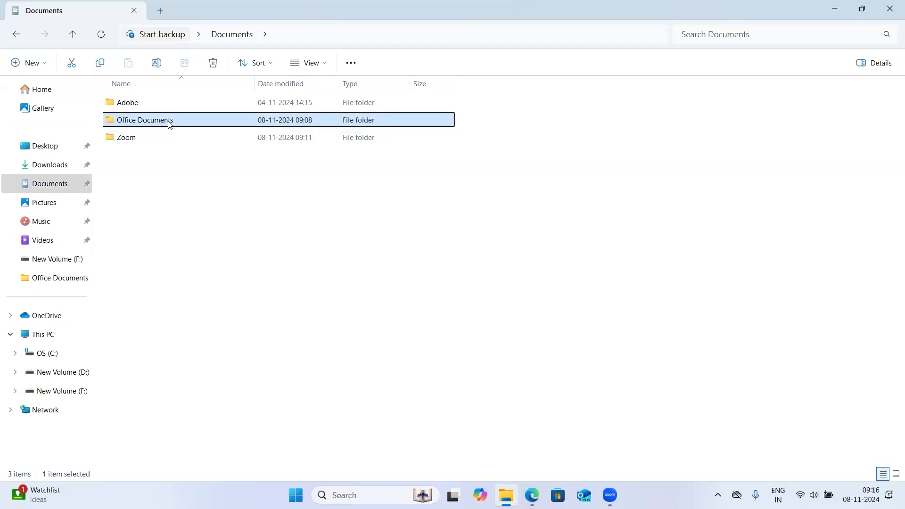
double_click(170, 122)
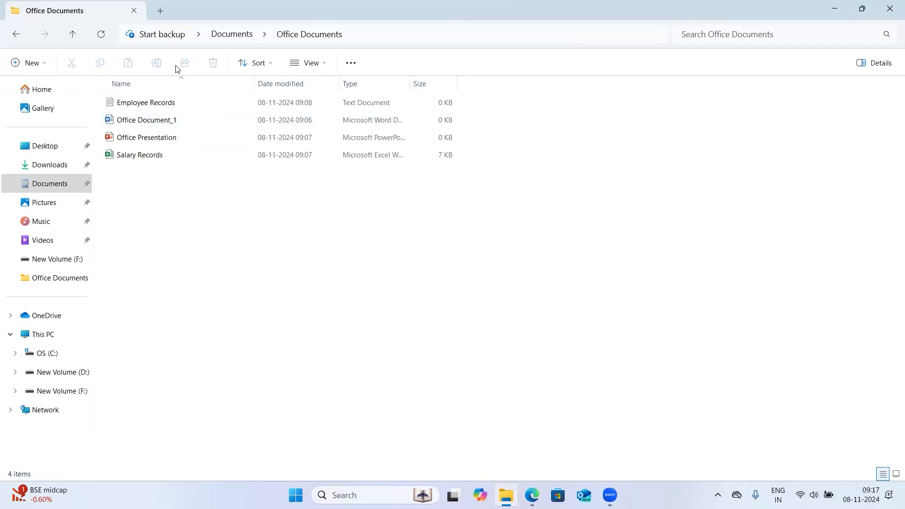
Move the Office Document_1 Word file from Office Documents into the Office Important File folder on New Volume (F:).
left_click(138, 124)
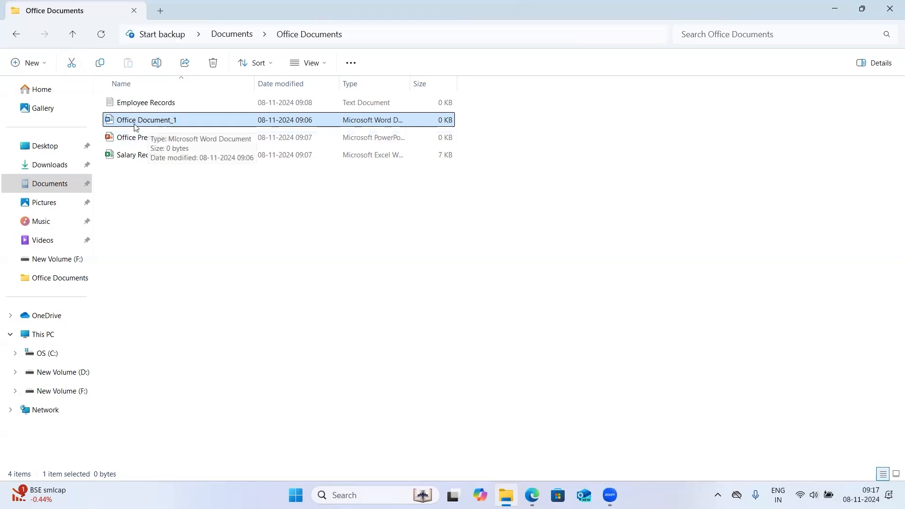
left_click(73, 64)
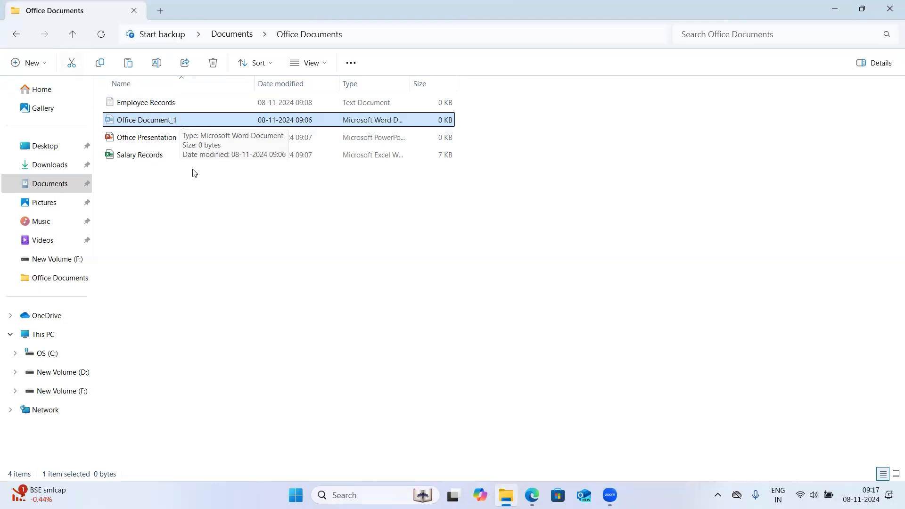
left_click(67, 400)
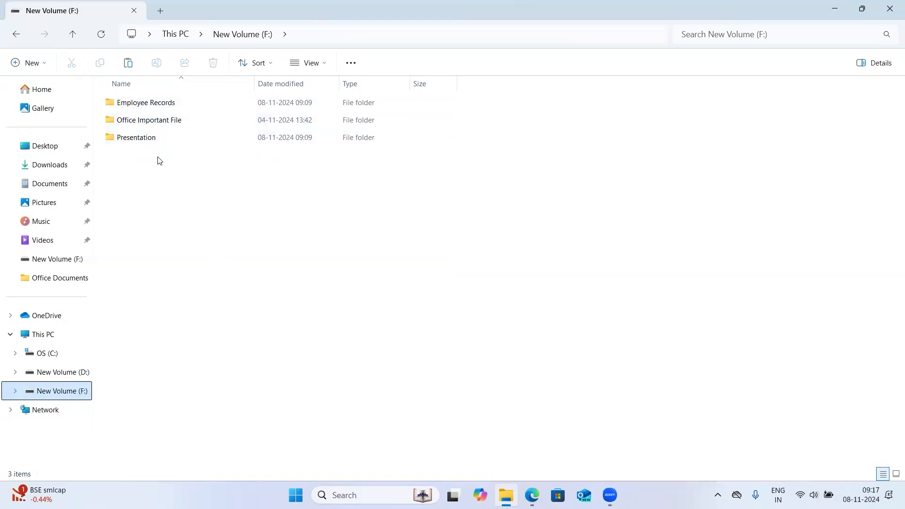
double_click(158, 124)
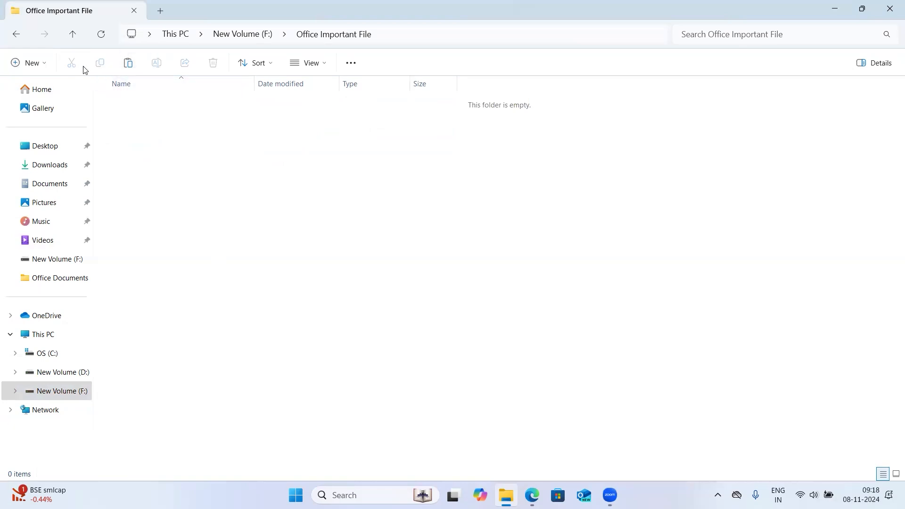
left_click(128, 63)
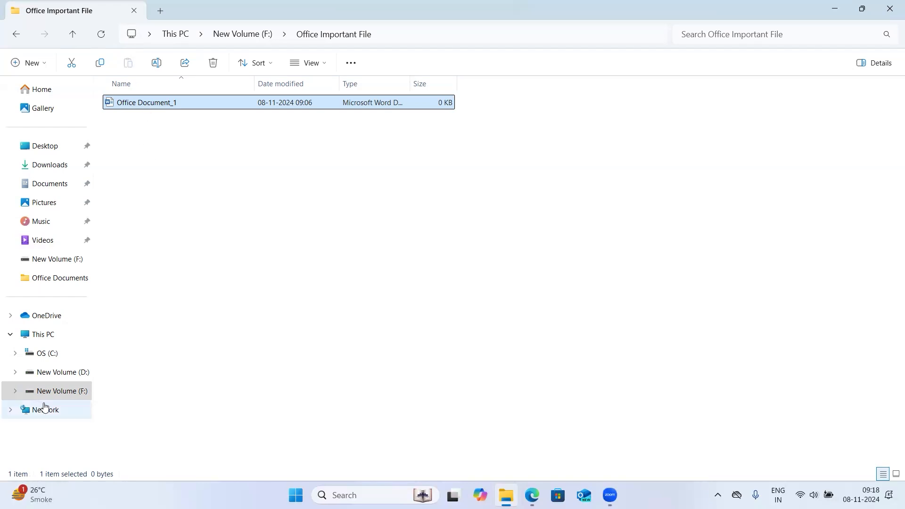
Check the contents of the Office Documents folder and of the Office Important File folder on New Volume (F:).
left_click(54, 185)
double_click(158, 121)
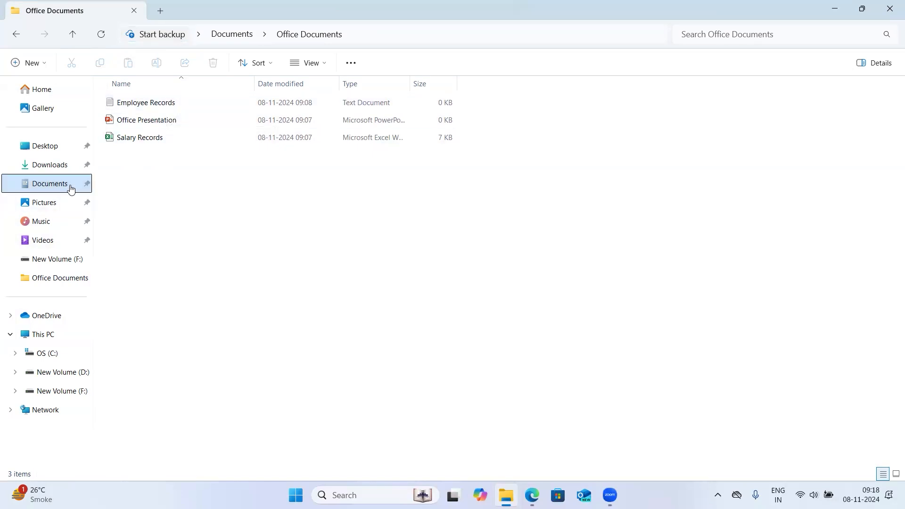
left_click(67, 391)
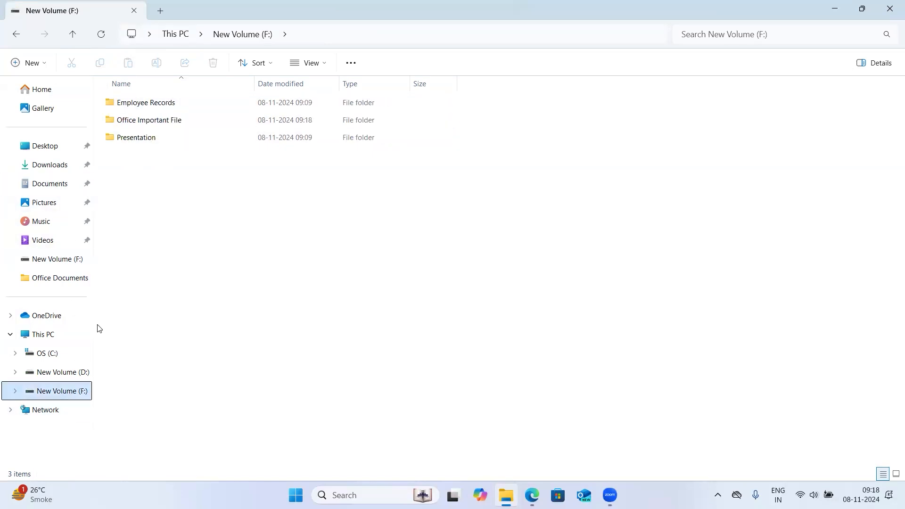
double_click(160, 121)
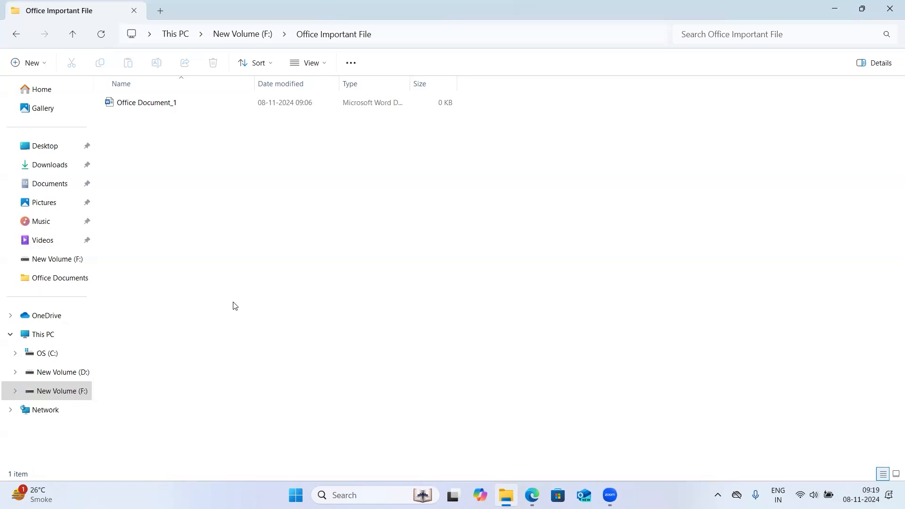
Copy the Employee Records text document from Office Documents into the Employee Records folder on New Volume (F:) and recheck the source folder.
left_click(64, 190)
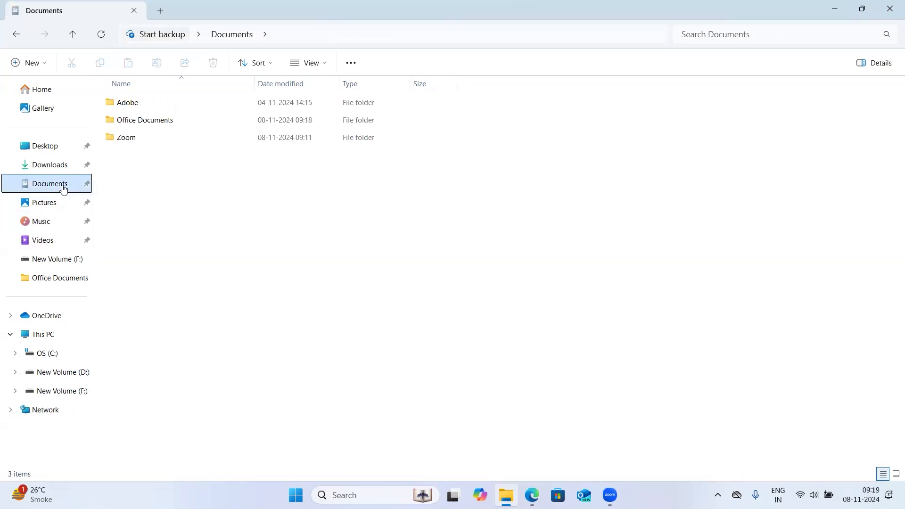
double_click(149, 125)
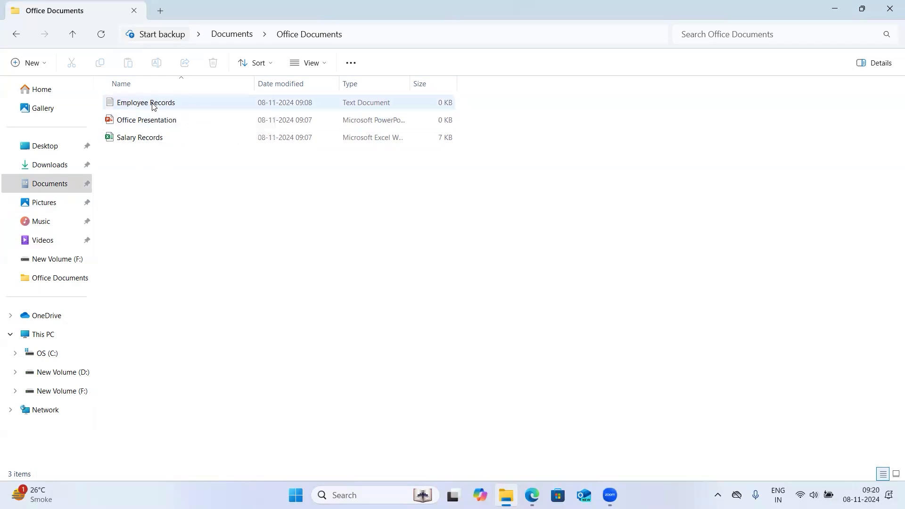
left_click(152, 105)
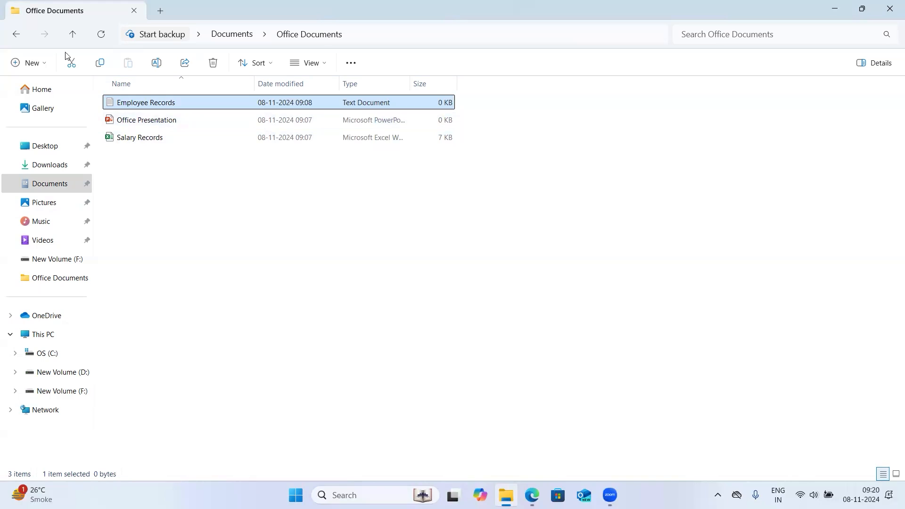
left_click(101, 65)
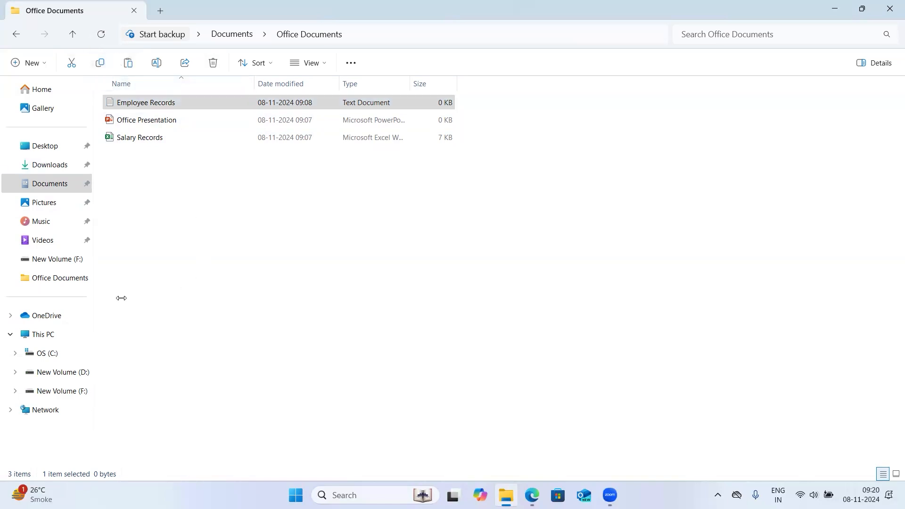
left_click(72, 393)
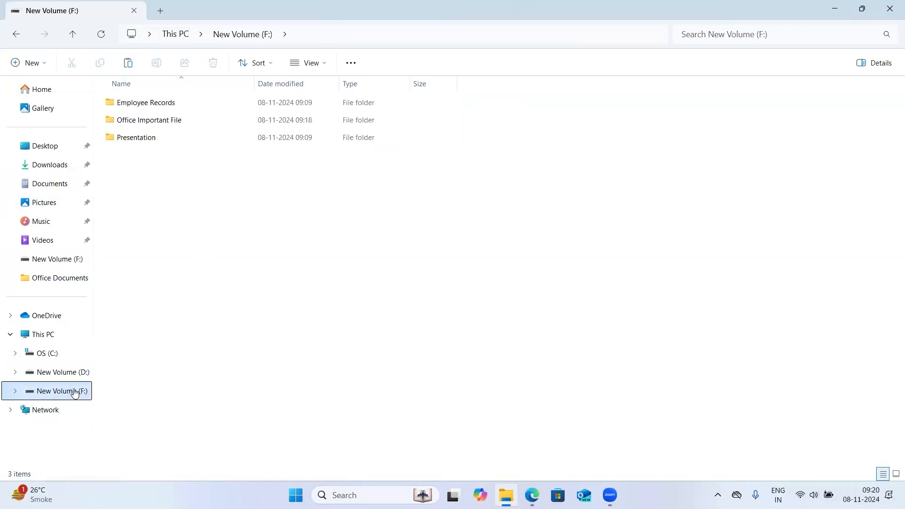
double_click(154, 104)
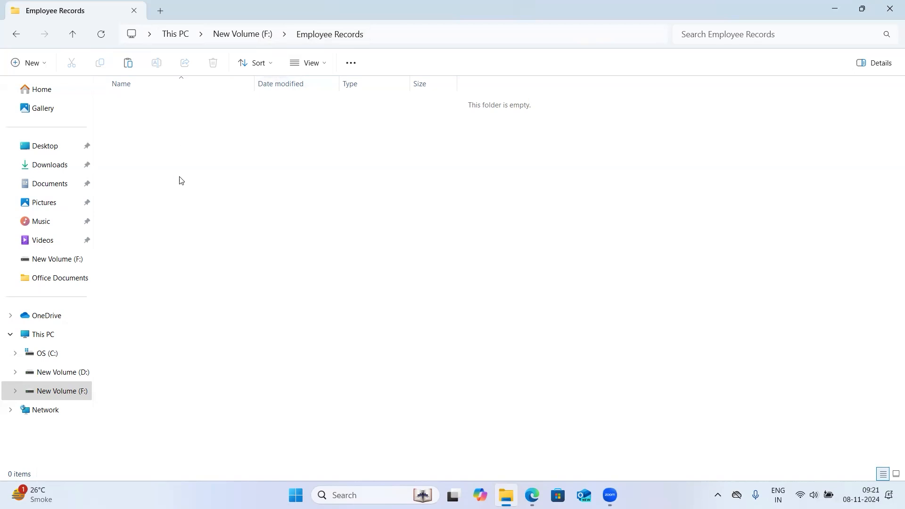
left_click(129, 63)
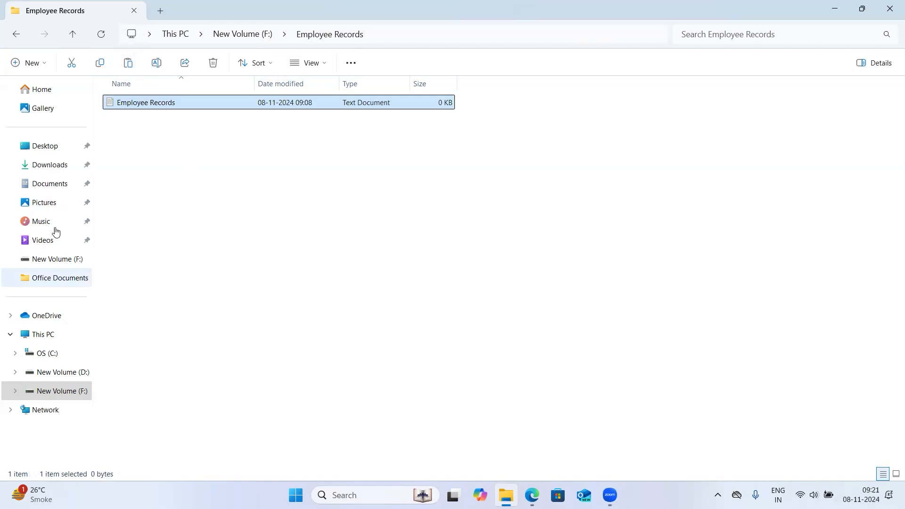
left_click(59, 193)
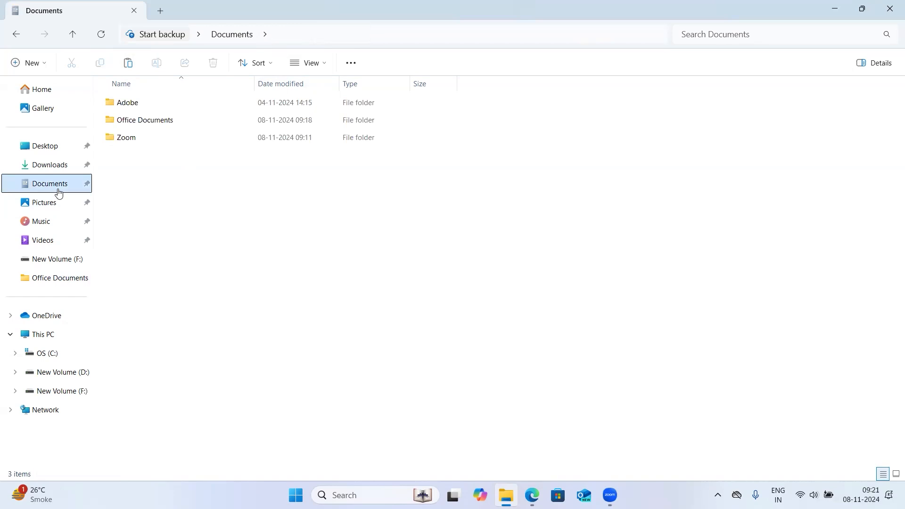
double_click(155, 121)
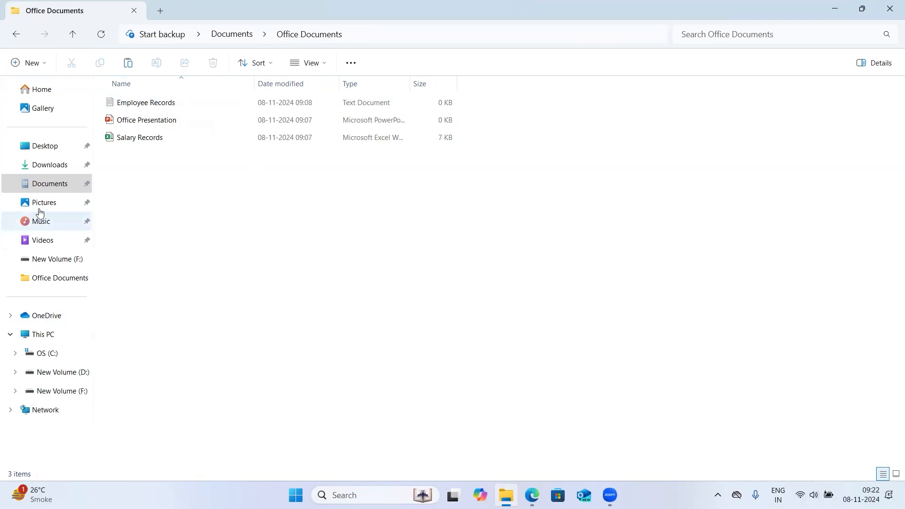
Create a new folder named All Documents on New Volume (F:).
left_click(73, 394)
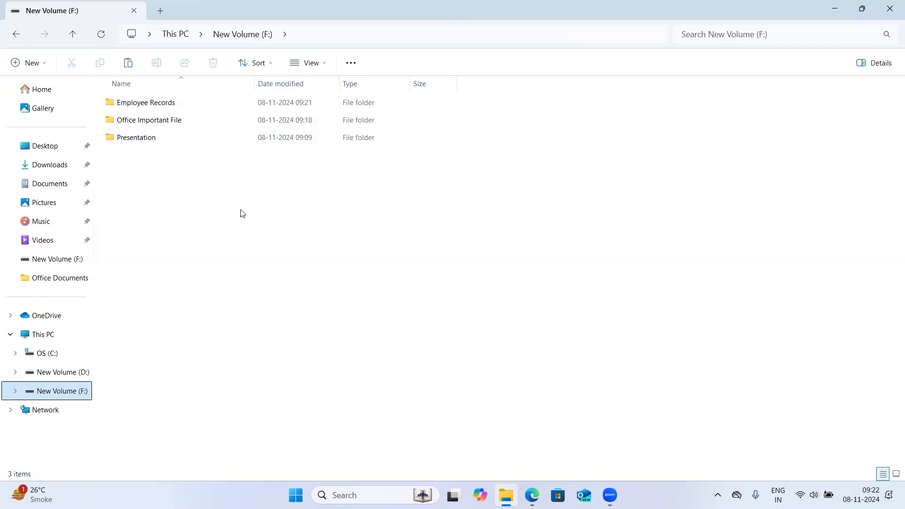
left_click(32, 64)
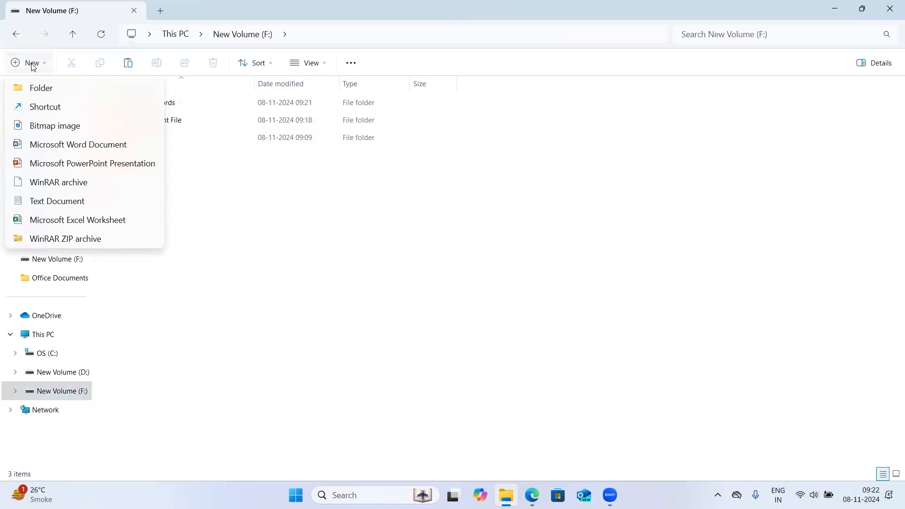
left_click(48, 95)
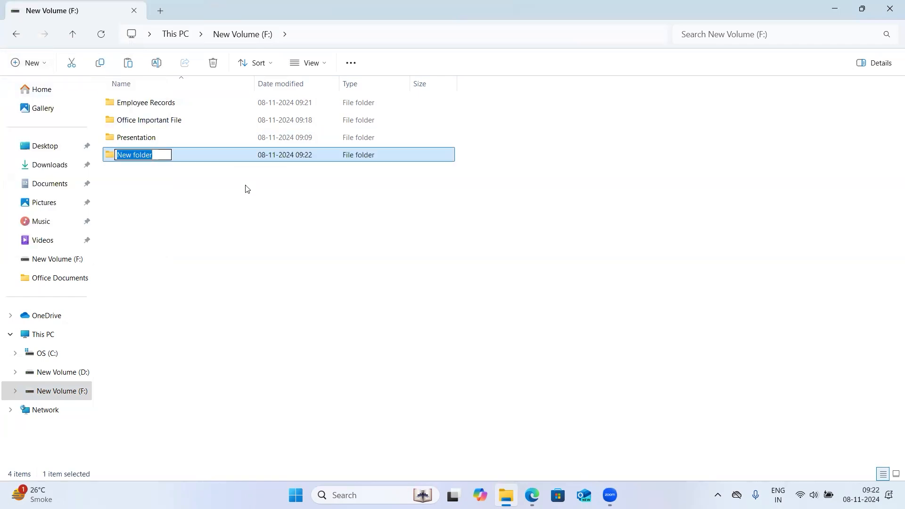
type("All")
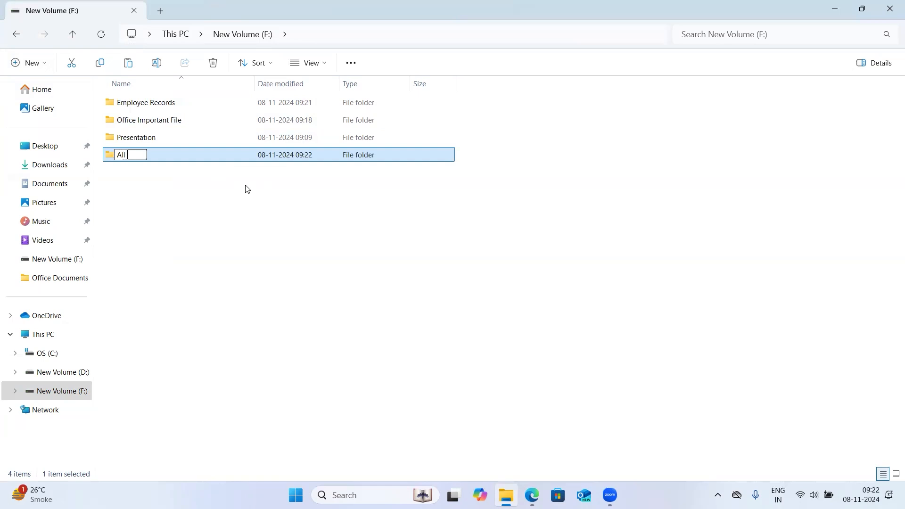
type(" Documents")
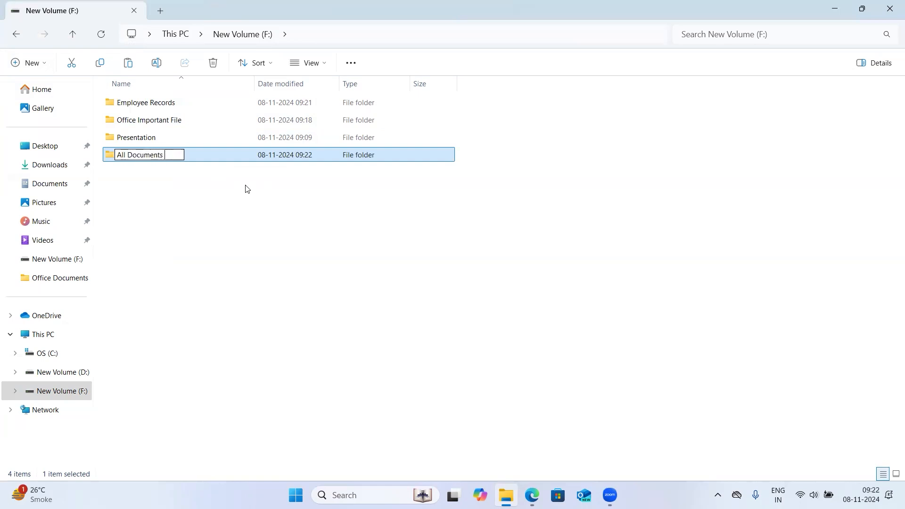
key("BackSpace")
key("Return")
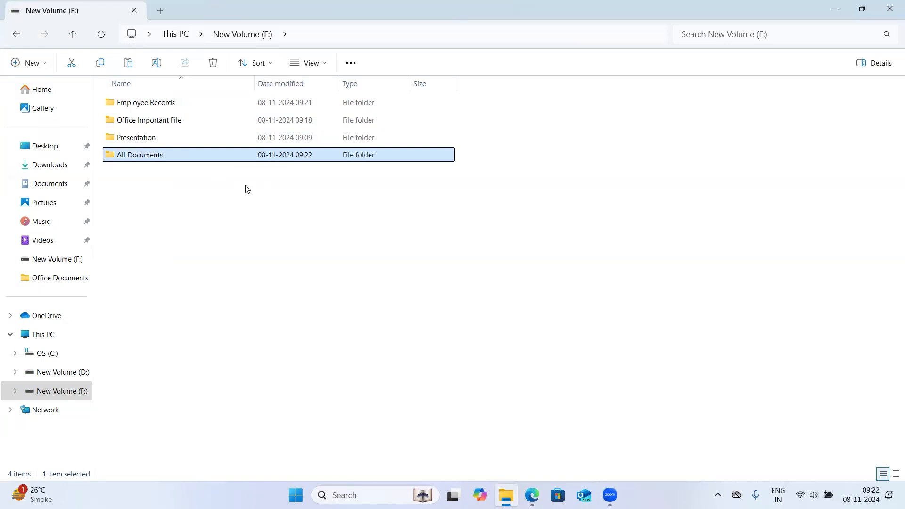
View the contents of the All Documents folder and return to New Volume (F:).
key("Return")
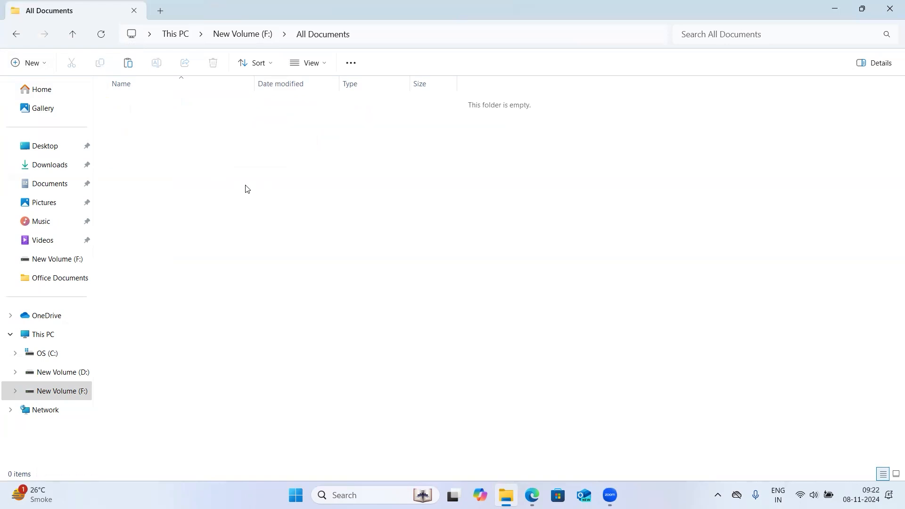
left_click(16, 36)
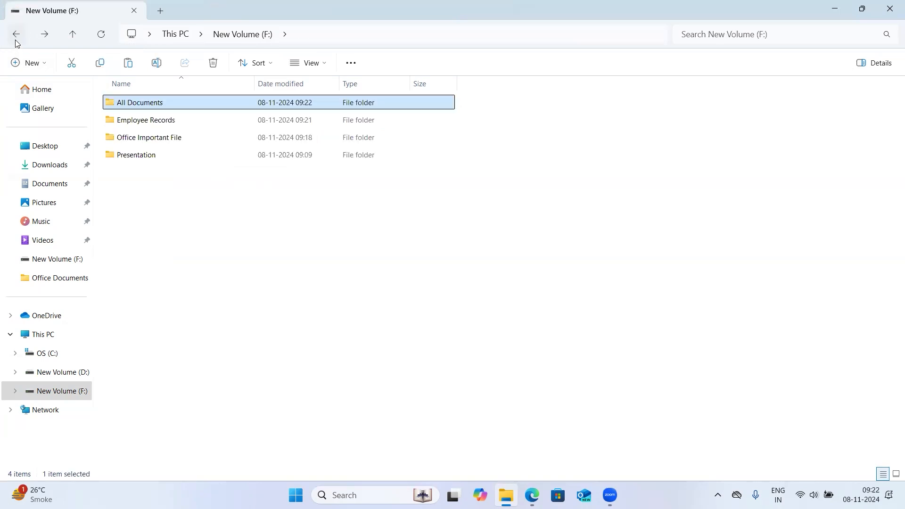
double_click(146, 105)
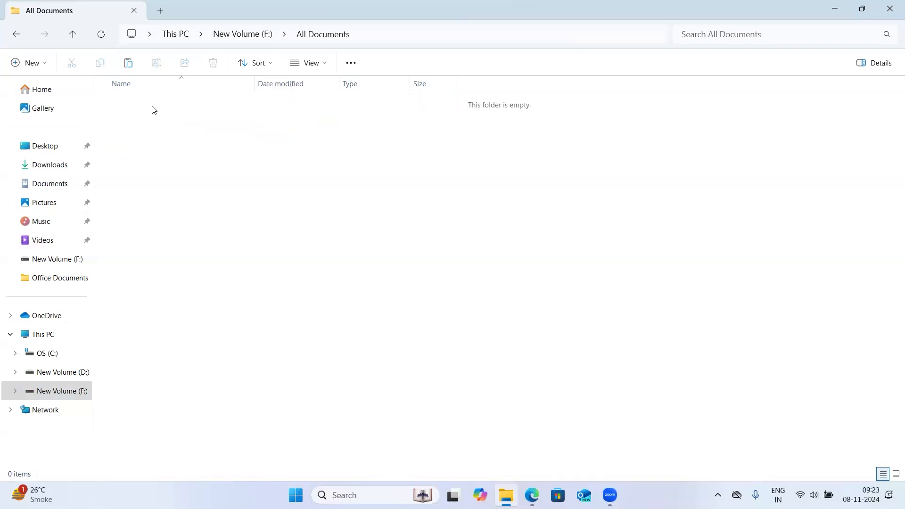
left_click(17, 35)
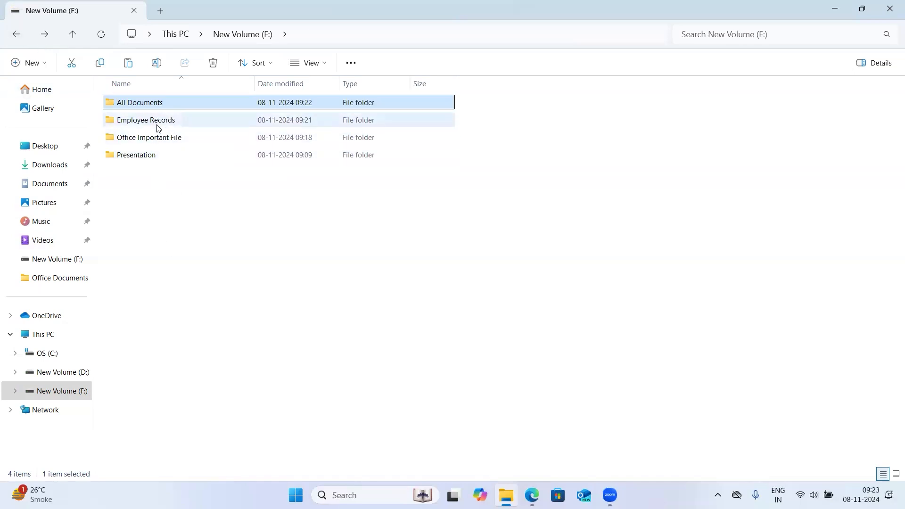
Move the Employee Records folder on New Volume (F:) into the All Documents folder using cut and paste.
mouse_move(161, 97)
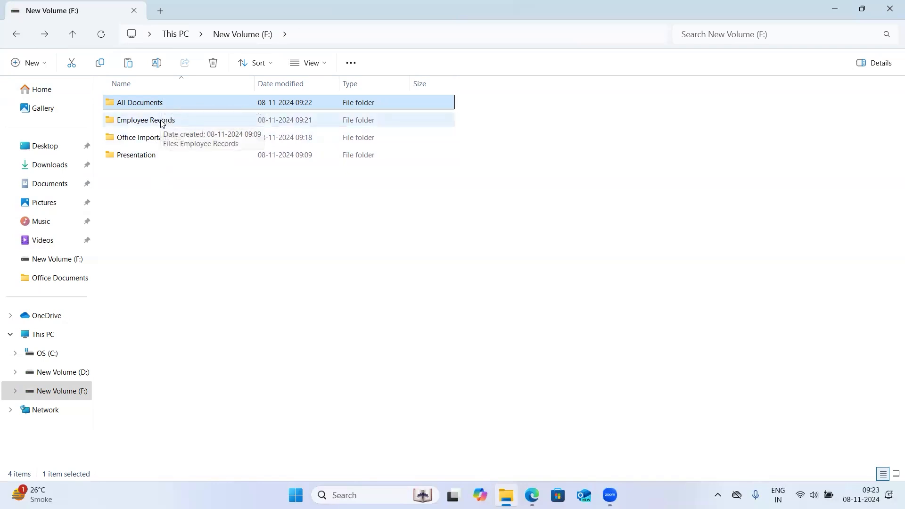
left_click(161, 121)
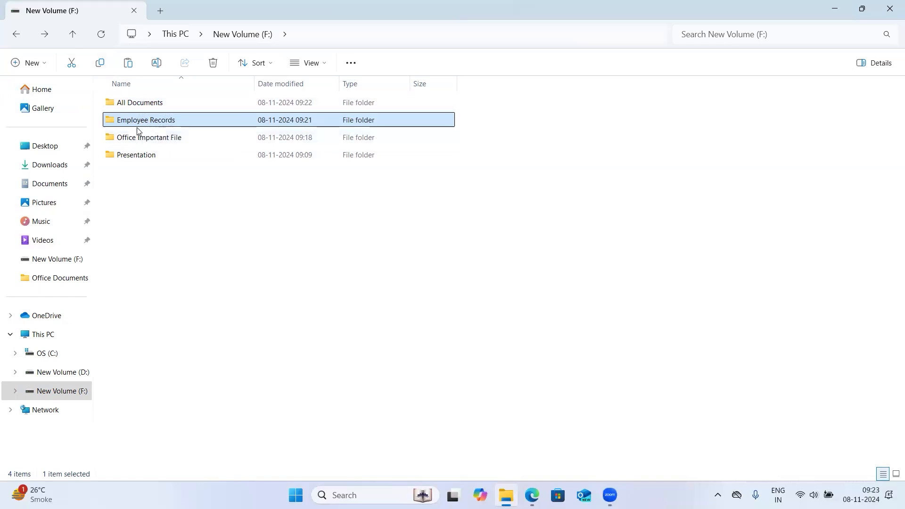
left_click(73, 66)
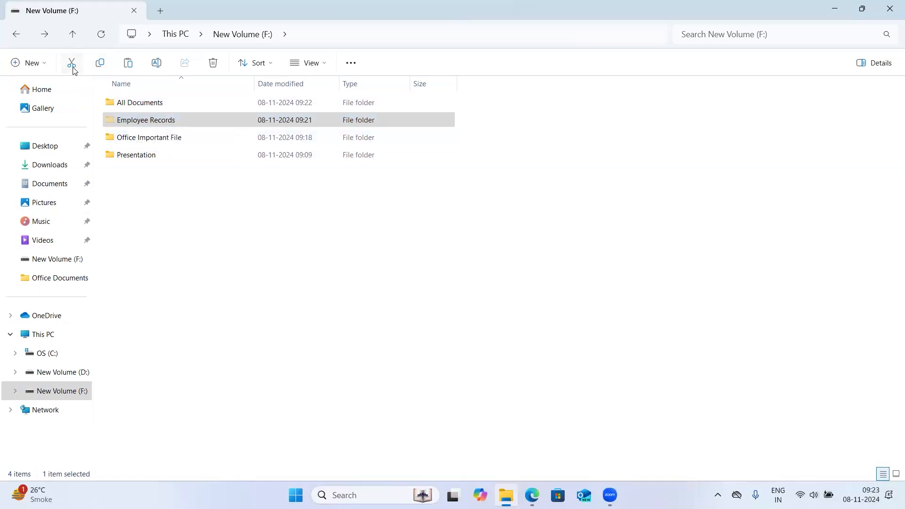
double_click(151, 104)
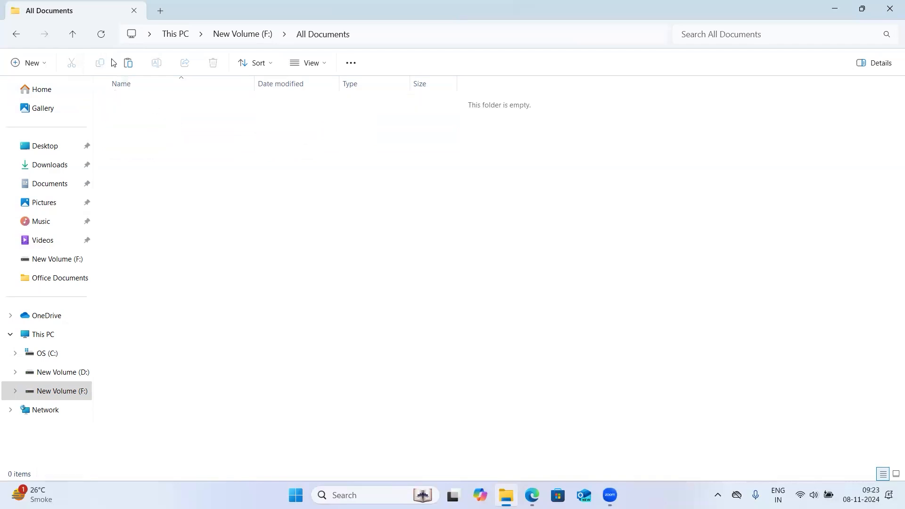
left_click(129, 63)
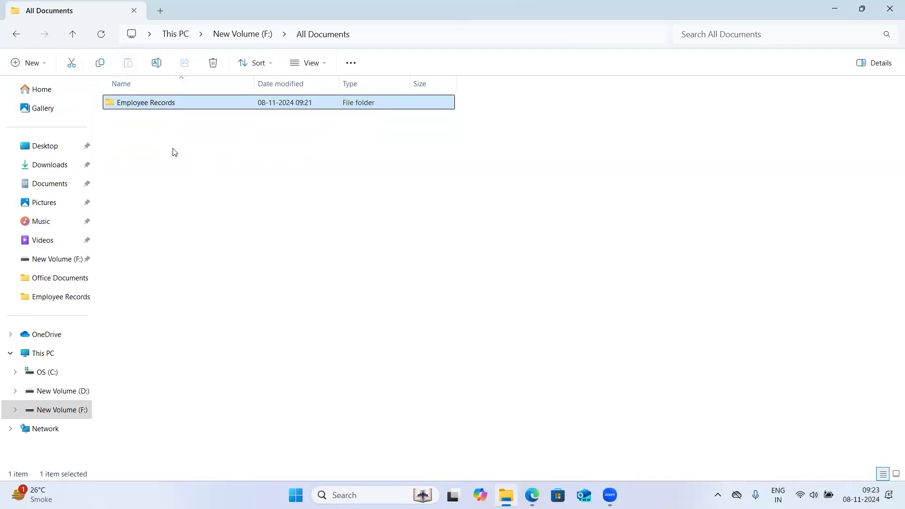
Check the contents of the moved Employee Records folder and return to New Volume (F:).
double_click(162, 108)
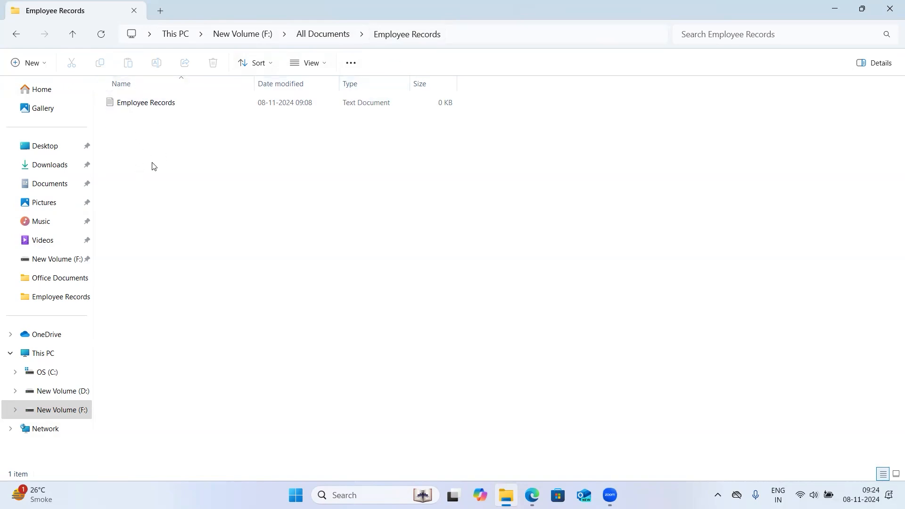
left_click(18, 34)
left_click(14, 36)
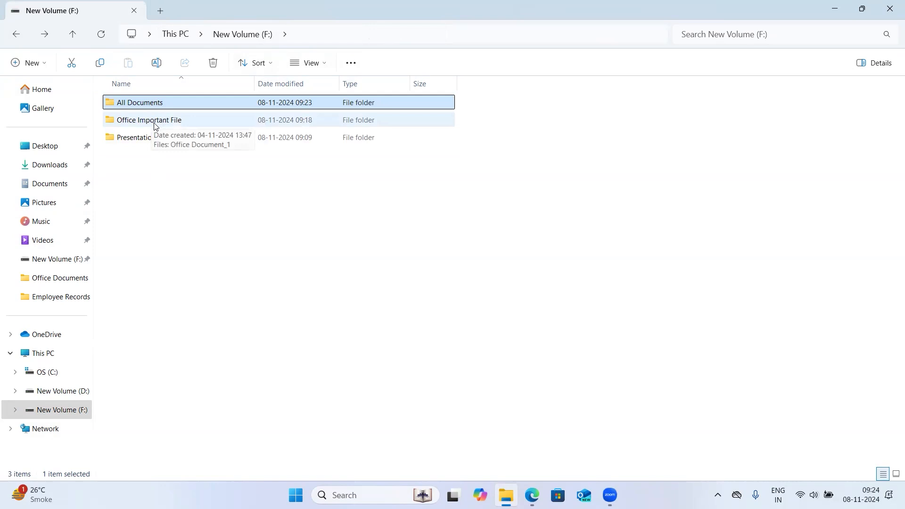
Move the Office Important File folder directly onto All Documents and check the contents of All Documents and its Employee Records folder.
left_click_drag(156, 125, 183, 110)
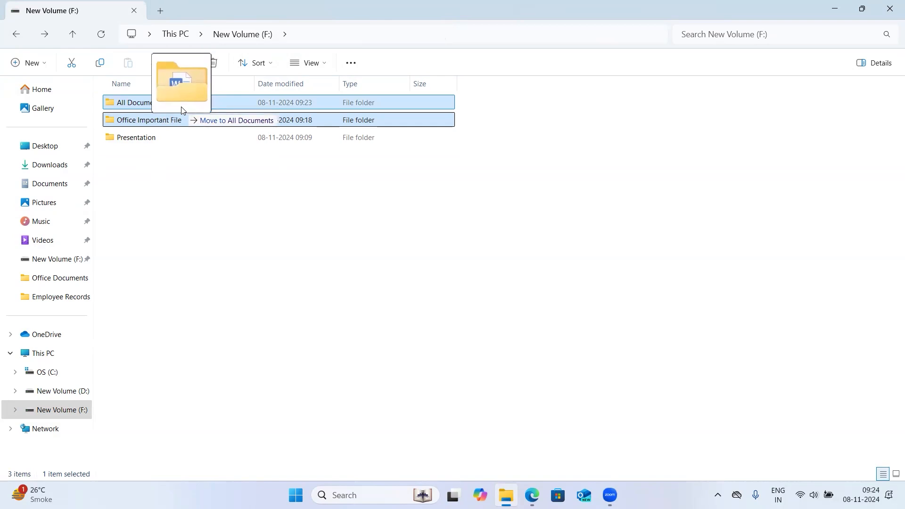
left_click_drag(175, 106, 173, 106)
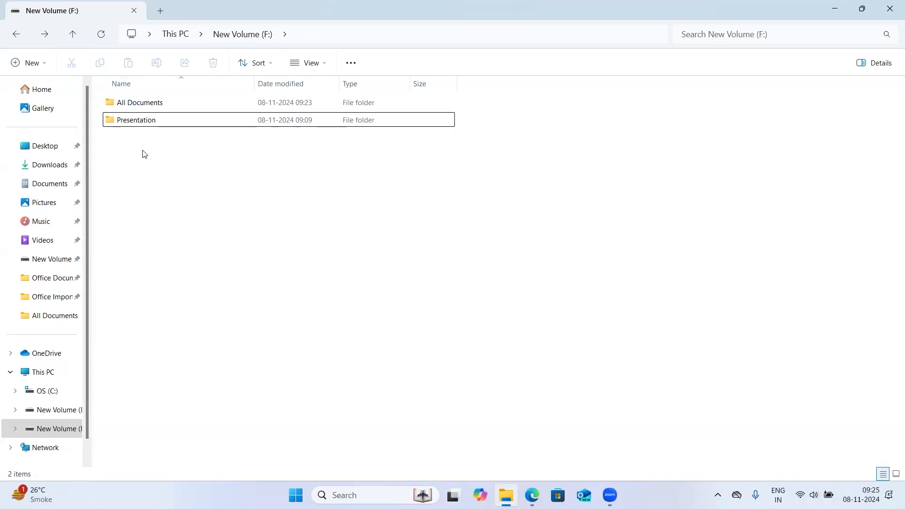
double_click(164, 103)
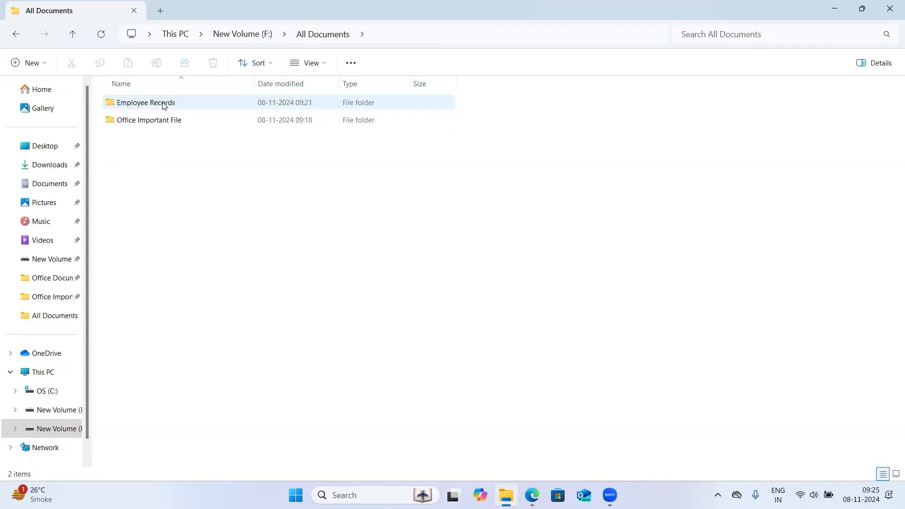
left_click(162, 104)
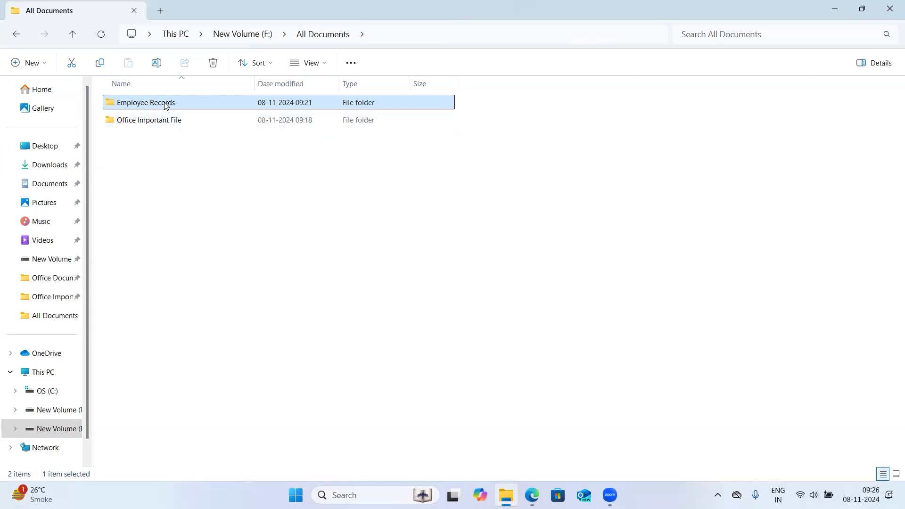
double_click(165, 106)
left_click(17, 34)
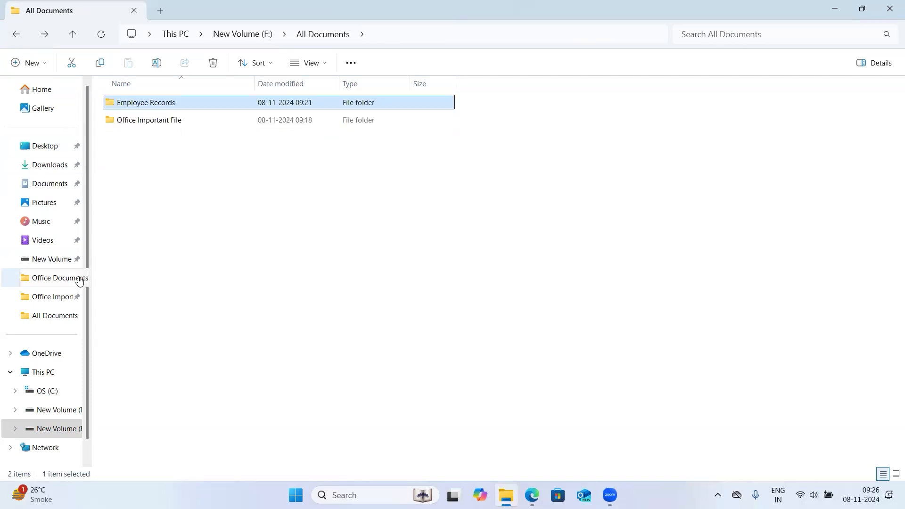
Look through the Office Documents folder in Documents, select its Office Presentation file, and return to Documents.
left_click(54, 189)
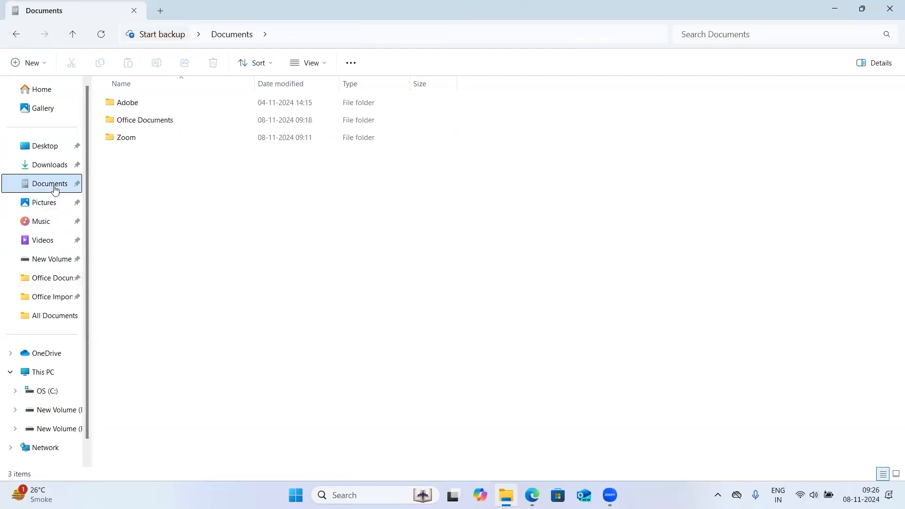
double_click(167, 121)
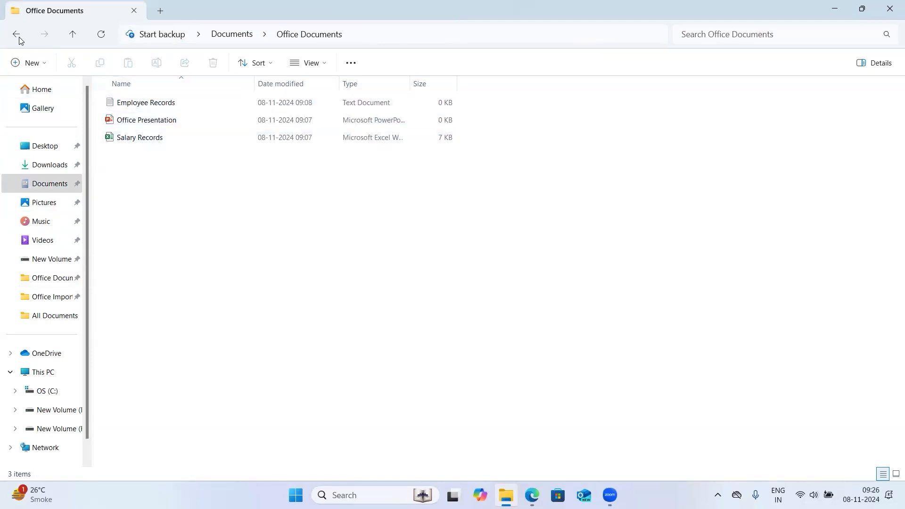
left_click(174, 125)
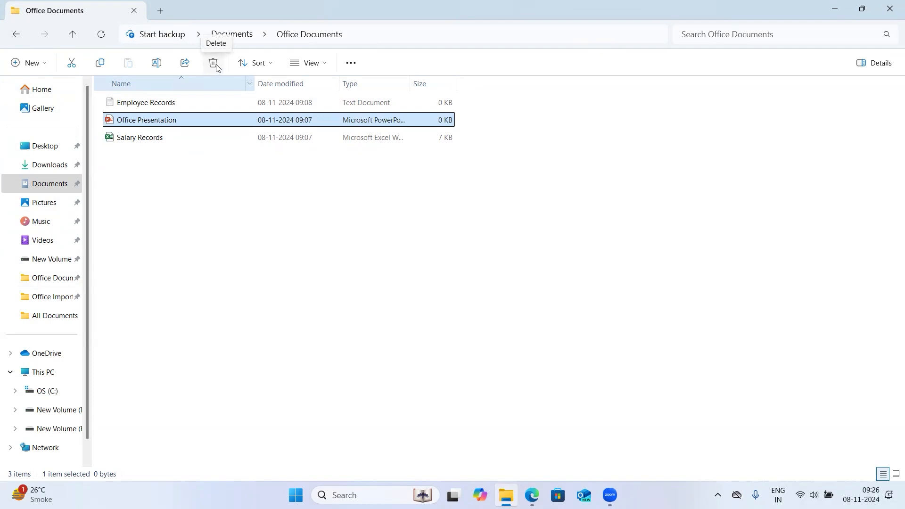
left_click(22, 33)
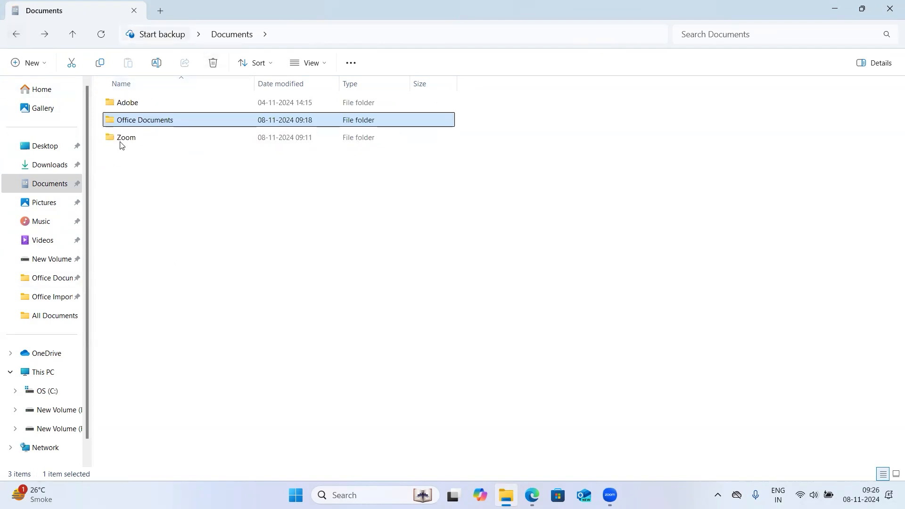
Delete the Office Documents folder from Documents.
mouse_move(132, 124)
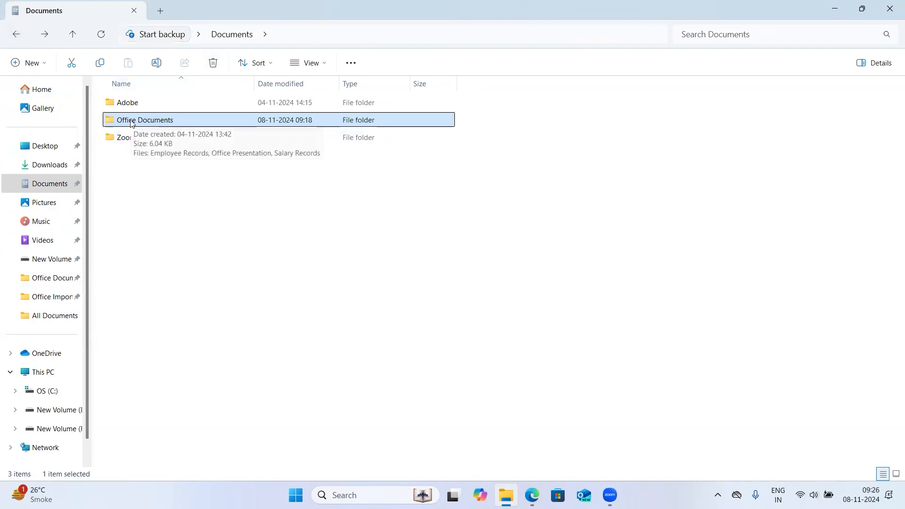
left_click(125, 138)
left_click(151, 124)
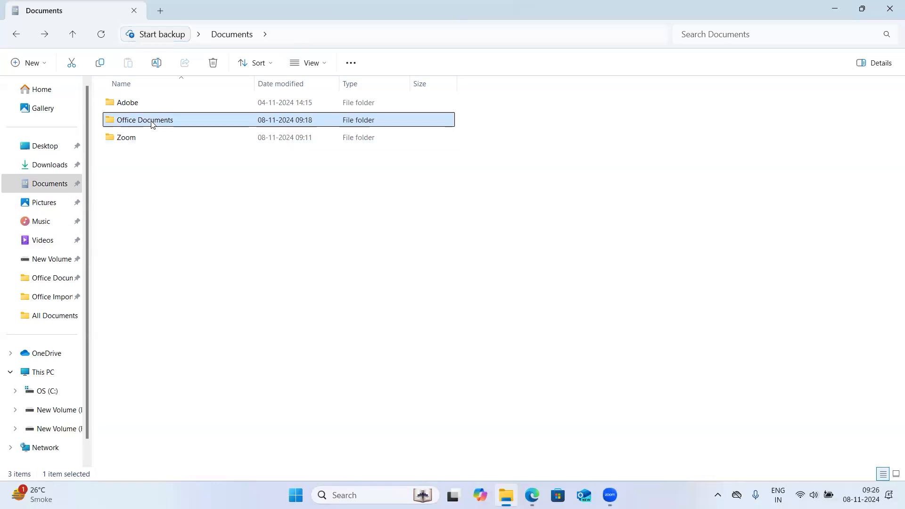
left_click(213, 63)
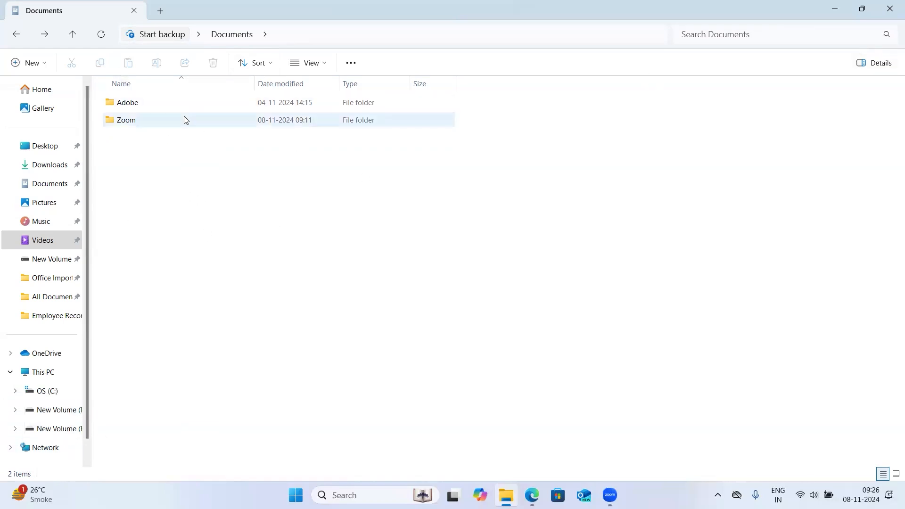
Check the Employee Records and Office Important File folders inside All Documents on New Volume (F:), ending at the drive's root.
mouse_move(184, 120)
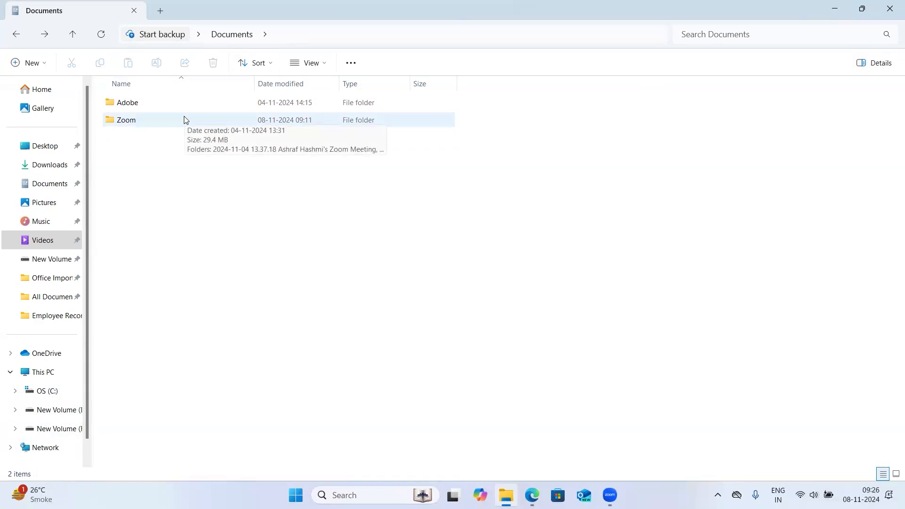
left_click(68, 431)
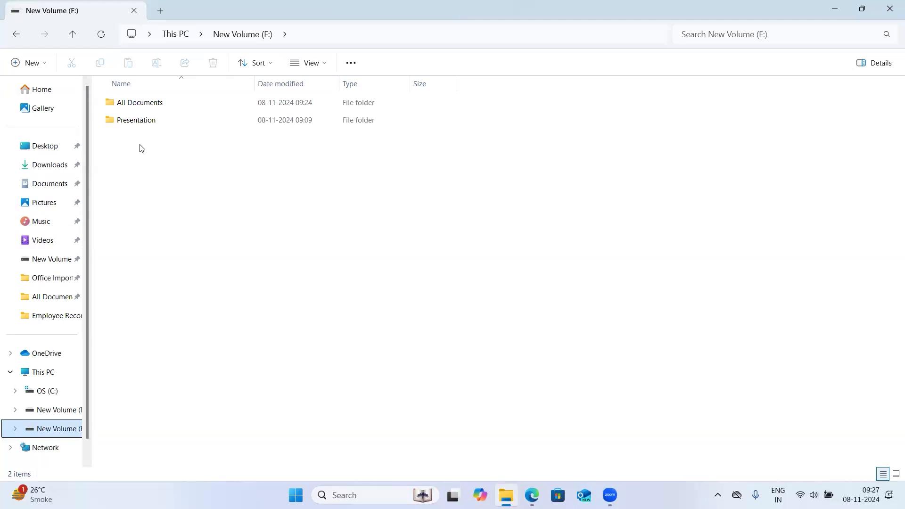
double_click(153, 108)
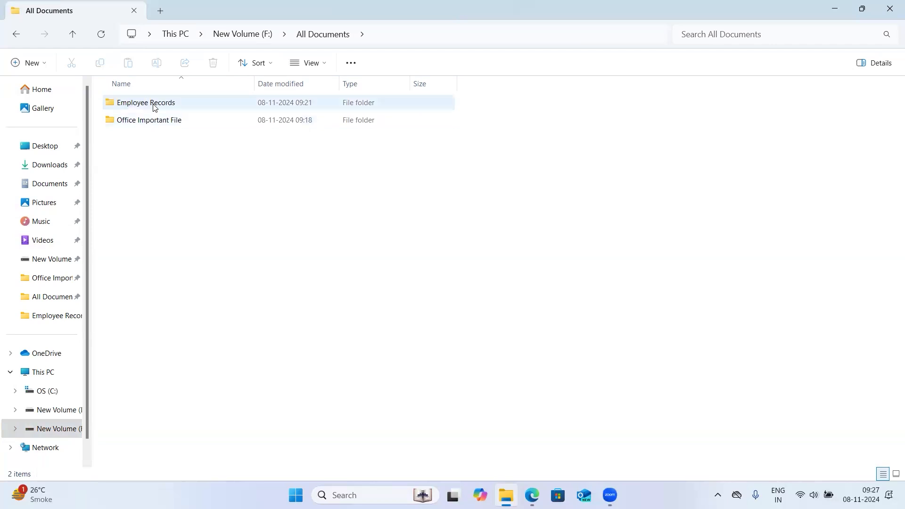
double_click(154, 104)
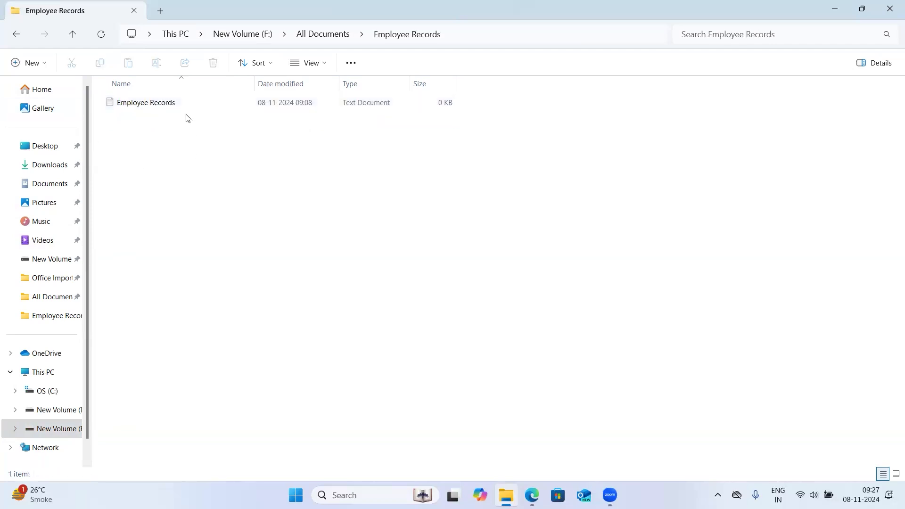
left_click(16, 34)
double_click(156, 121)
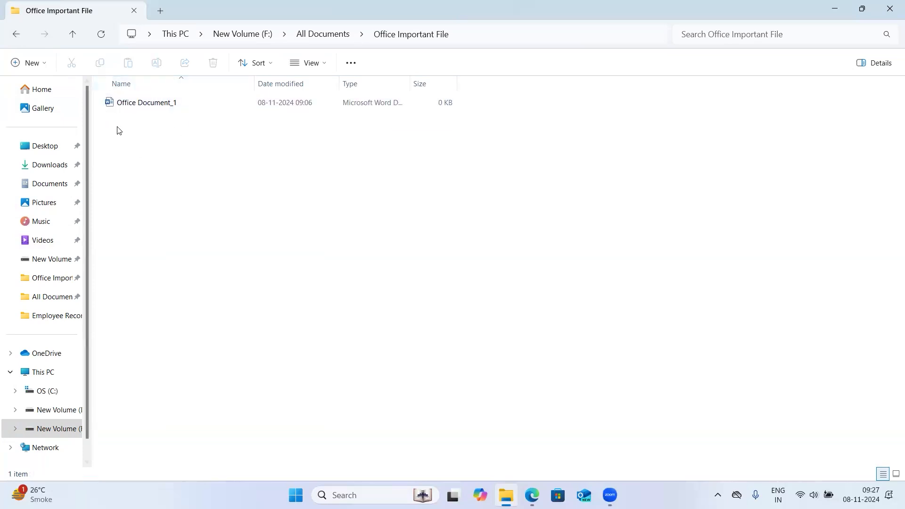
left_click(17, 36)
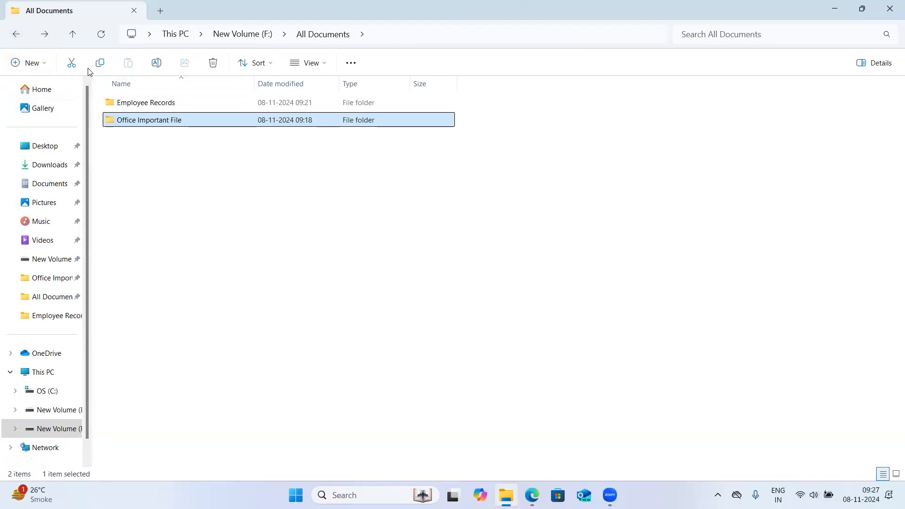
left_click(15, 34)
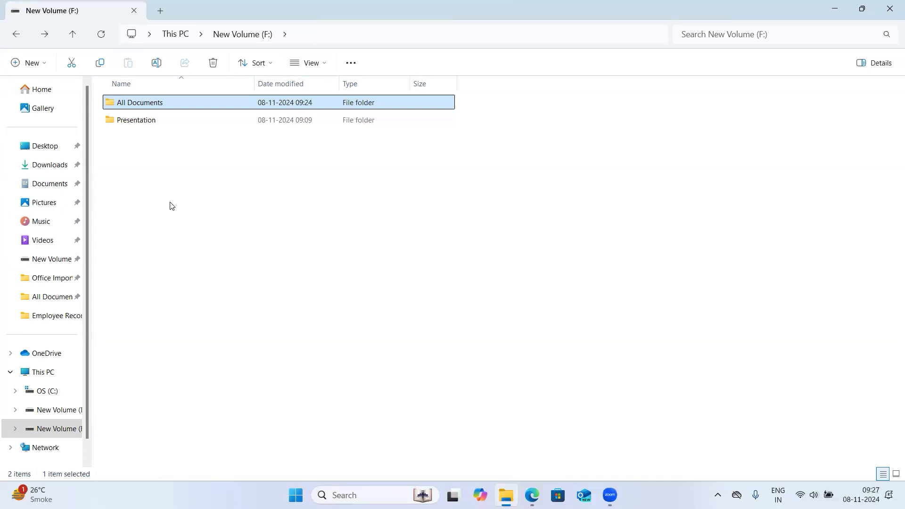
Close the file window, open the Recycle Bin, and view the properties of the deleted Office Documents folder.
left_click(891, 9)
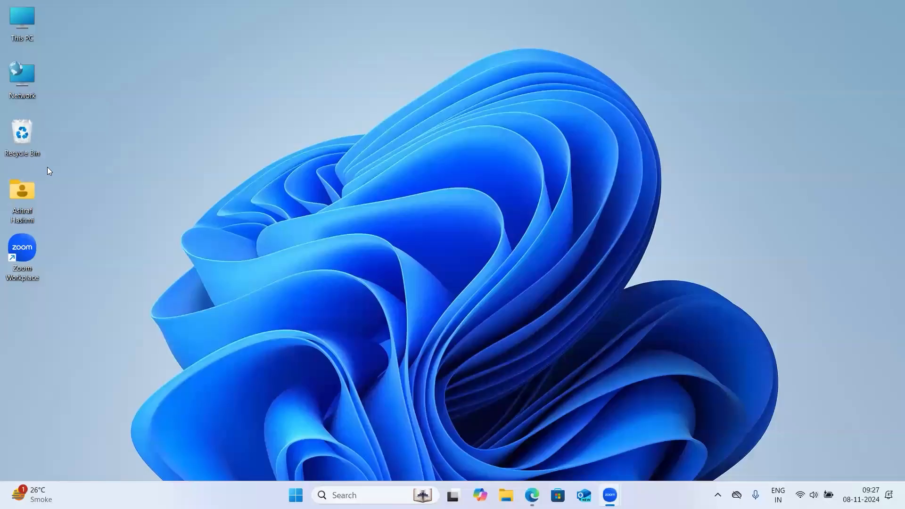
double_click(26, 140)
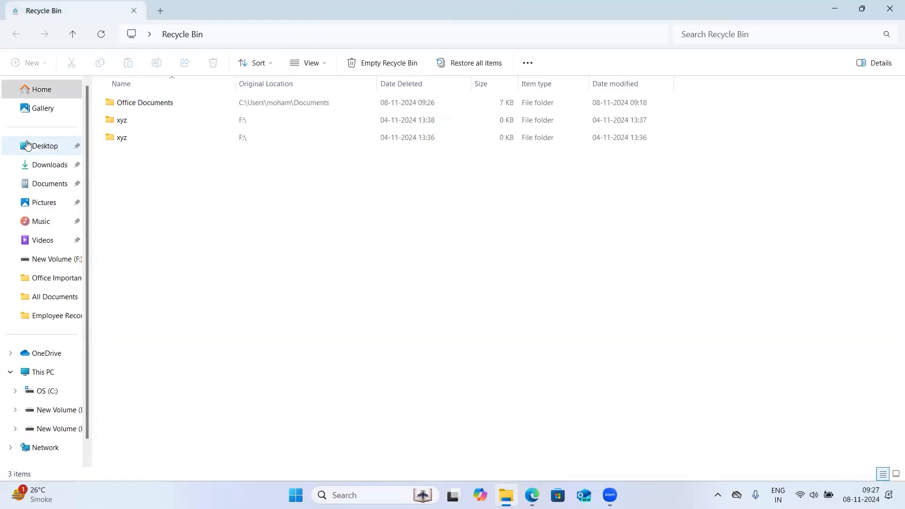
double_click(151, 102)
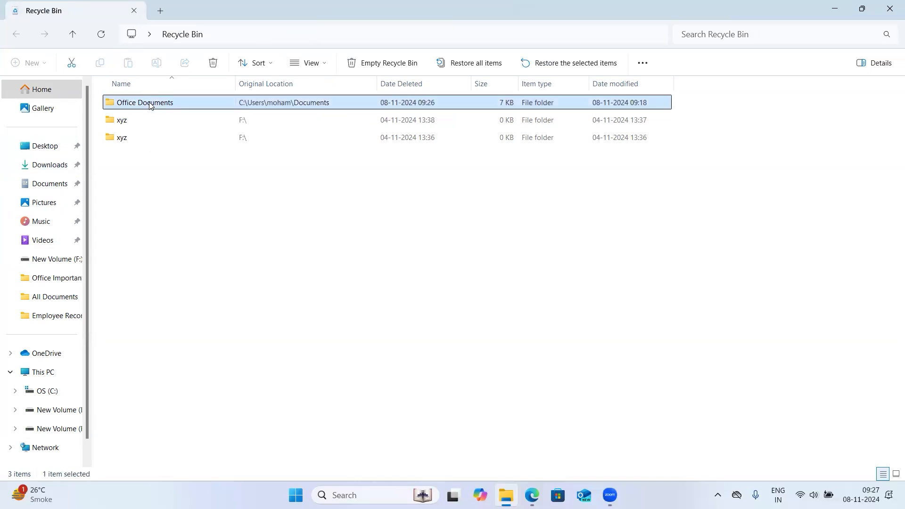
left_click(343, 111)
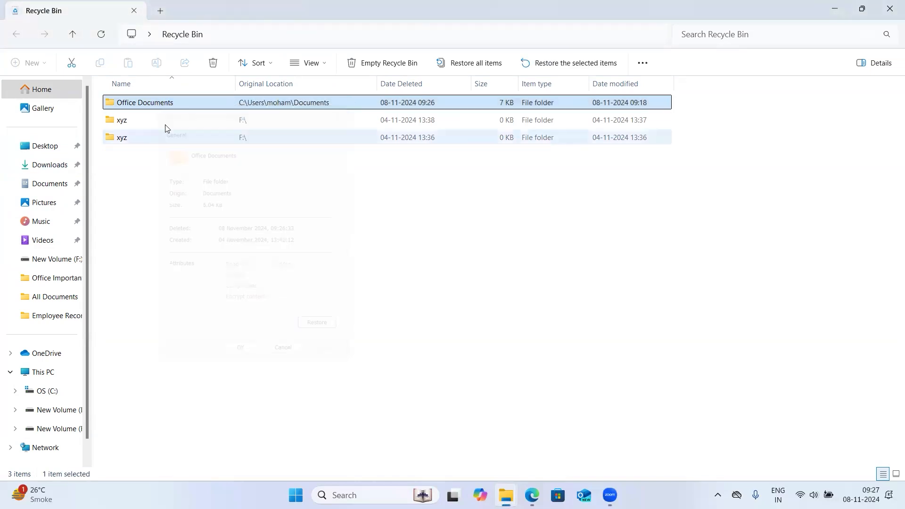
double_click(167, 106)
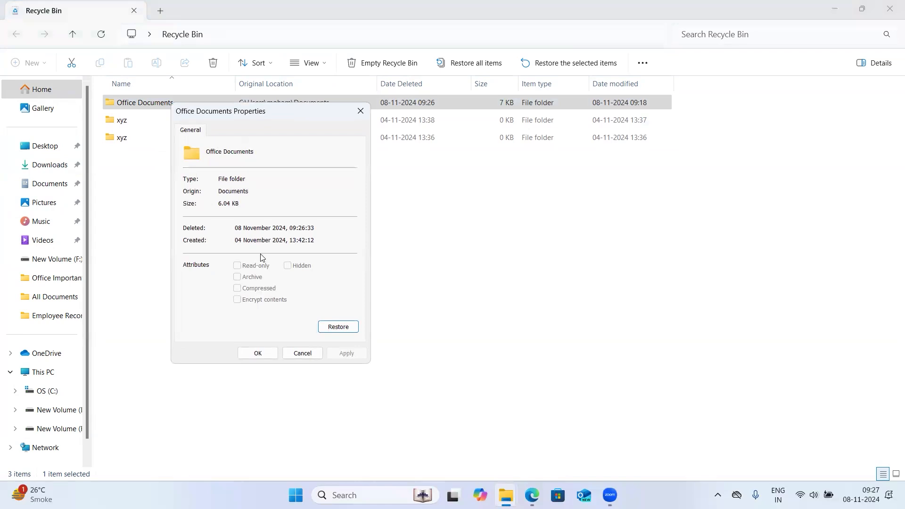
left_click(359, 112)
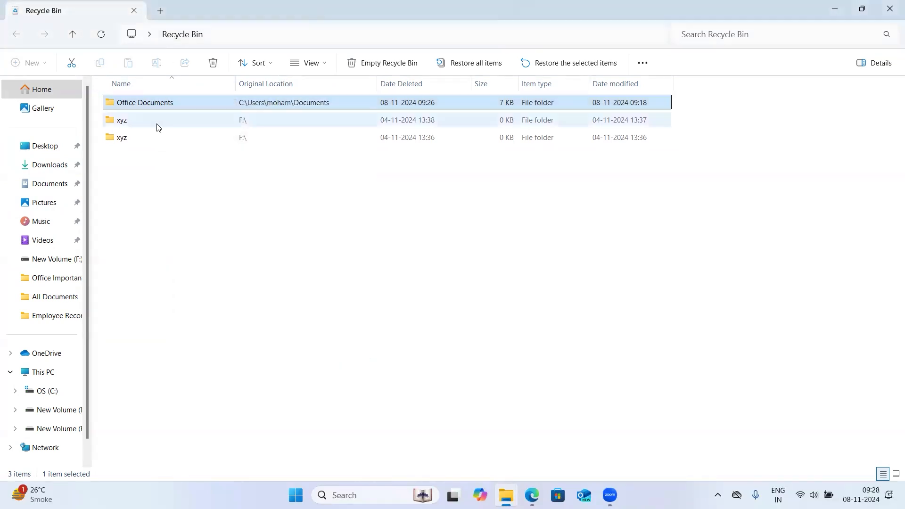
Restore the Office Documents folder from the Recycle Bin to its original location and close the Recycle Bin.
mouse_move(152, 102)
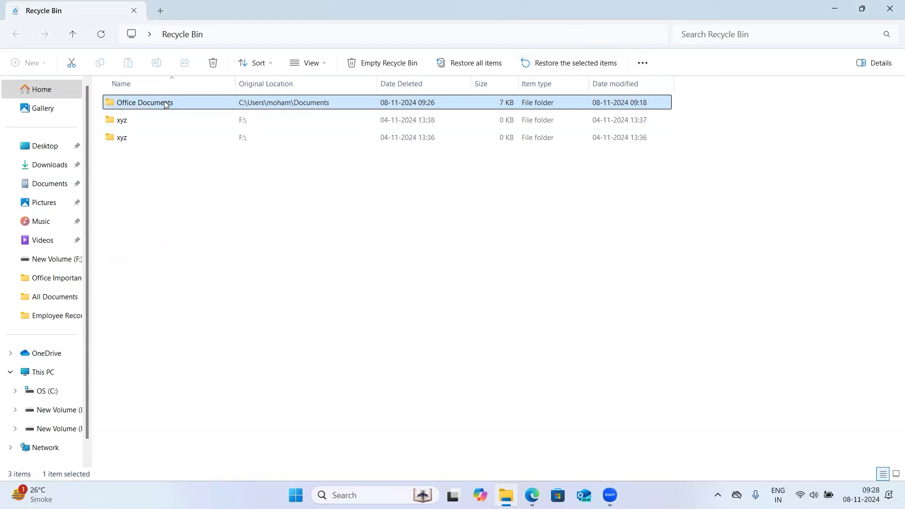
mouse_move(166, 104)
right_click(166, 101)
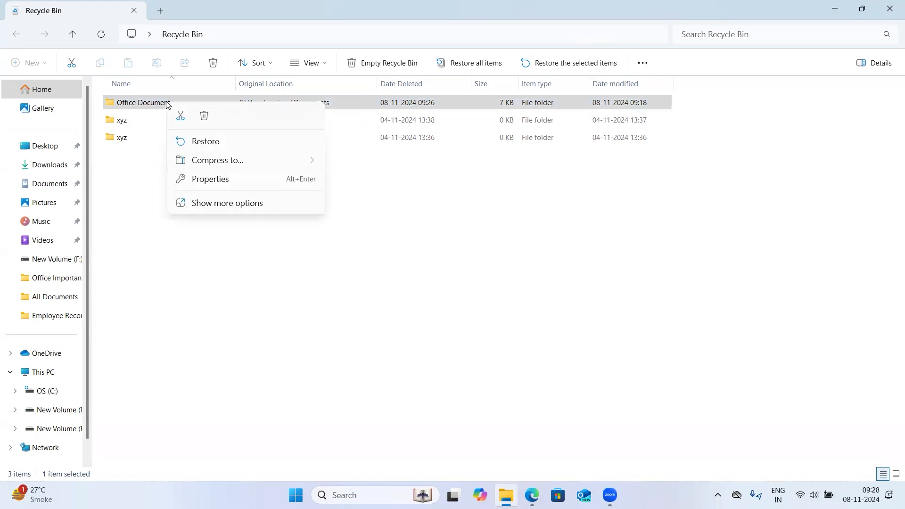
left_click(210, 146)
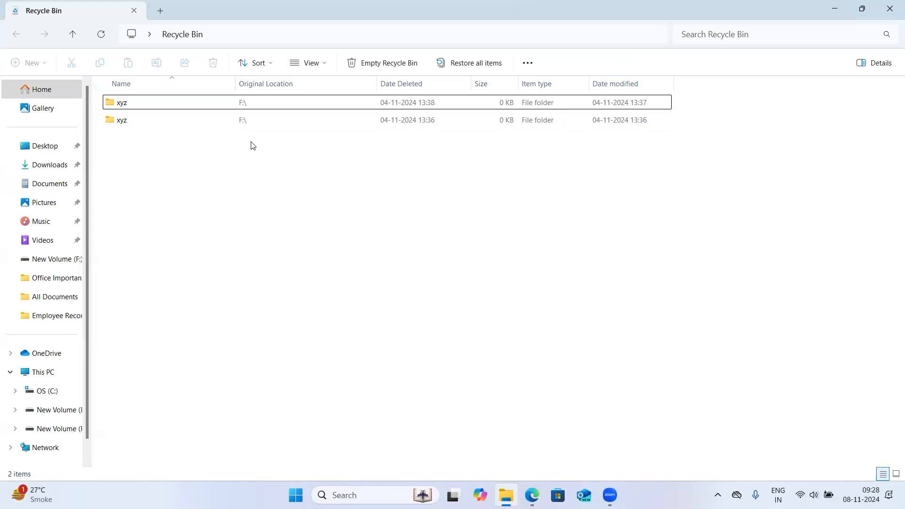
left_click(892, 9)
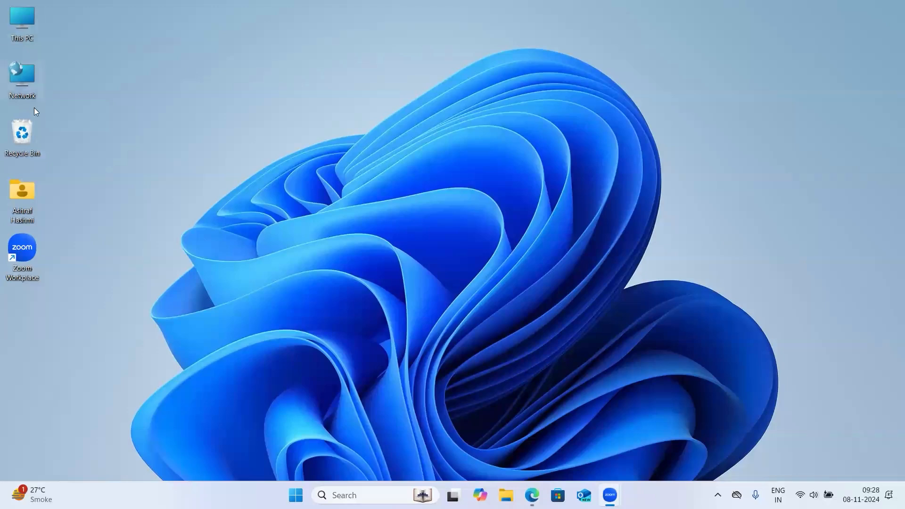
Open the Documents folder from This PC and check the contents of the restored Office Documents folder.
double_click(24, 21)
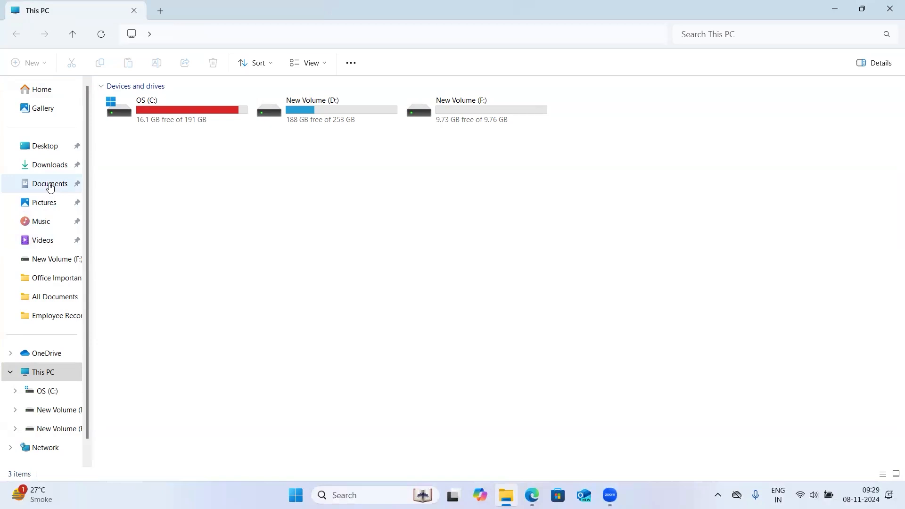
left_click(51, 187)
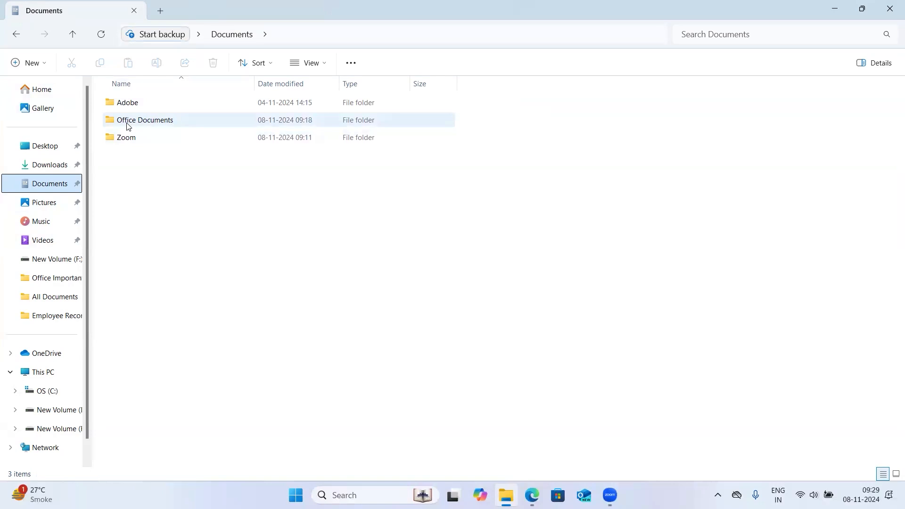
mouse_move(128, 127)
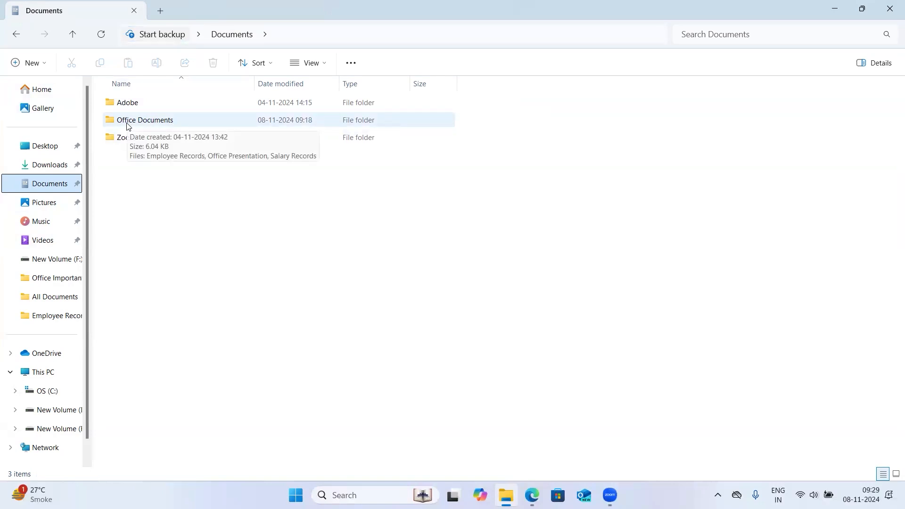
double_click(157, 122)
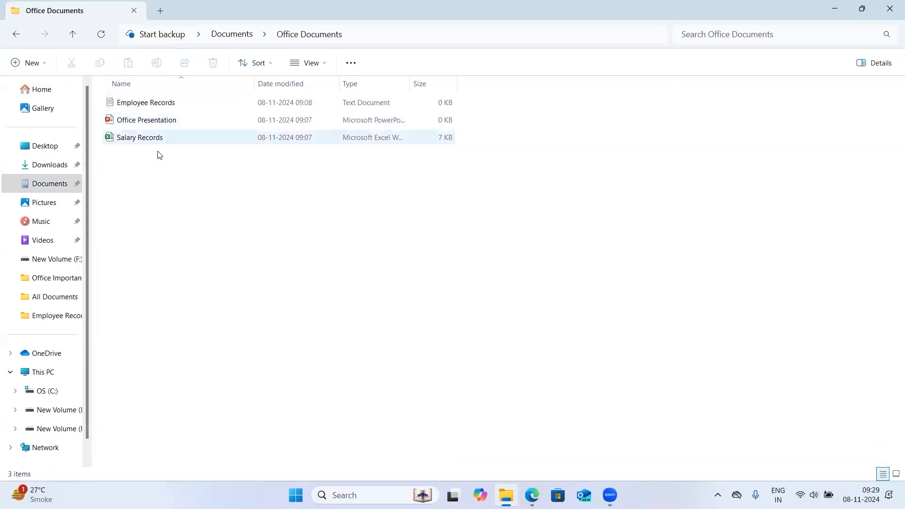